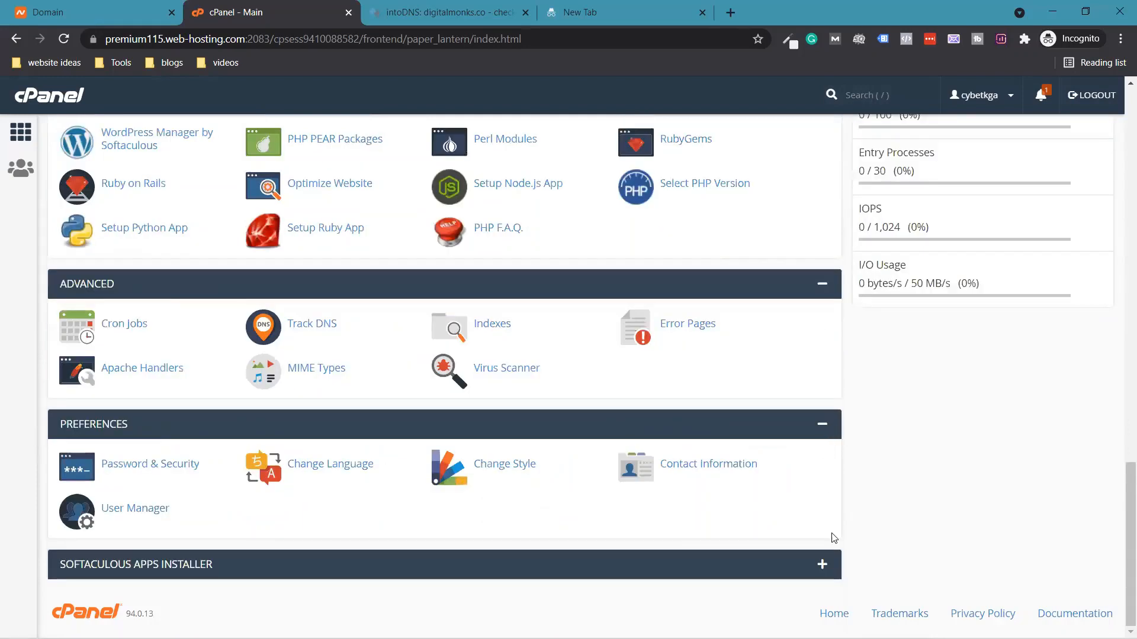
# - Expand the Softaculous Apps Installer section at the bottom of the cPanel home page
pyautogui.click(804, 572)
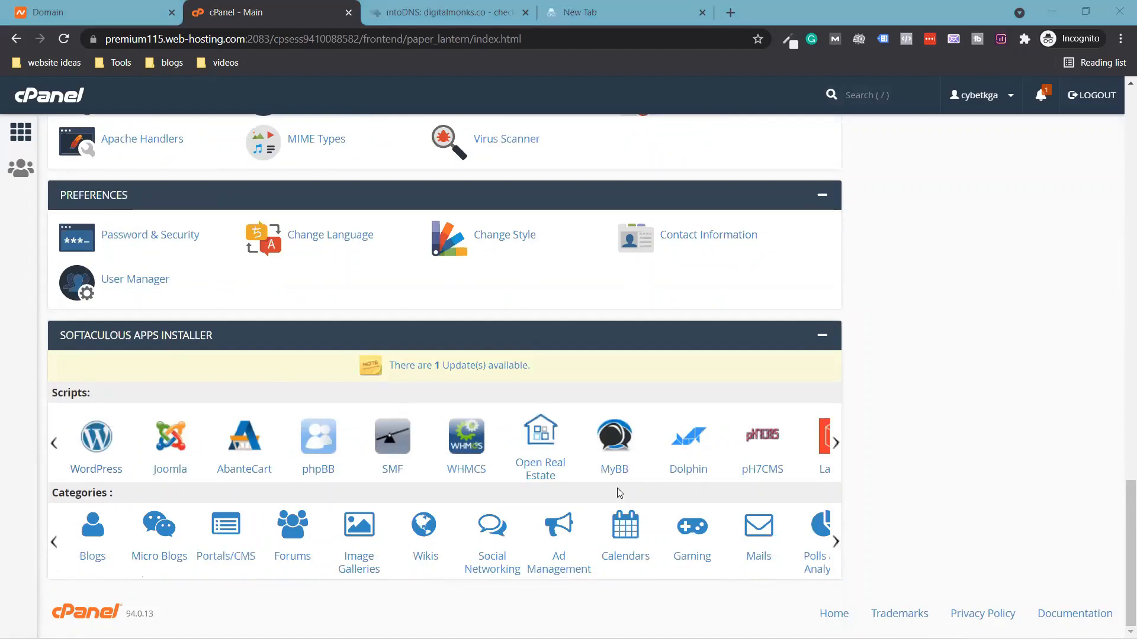
# - Open the WordPress installer in Softaculous and start a new installation with Install Now
pyautogui.click(88, 434)
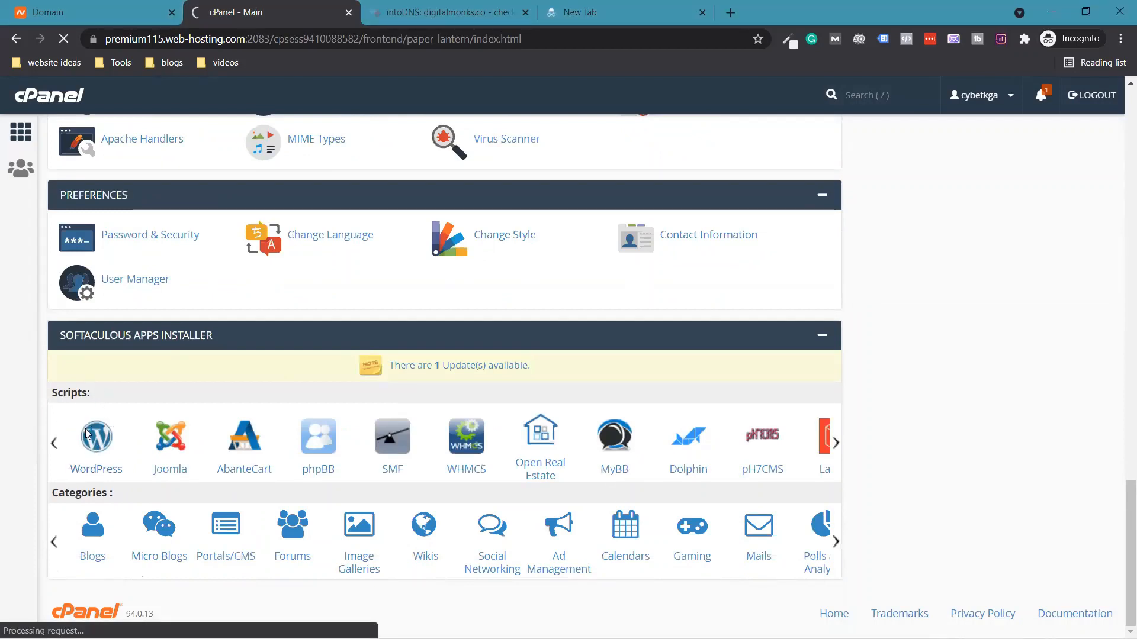
pyautogui.scroll(-2, 647, 374)
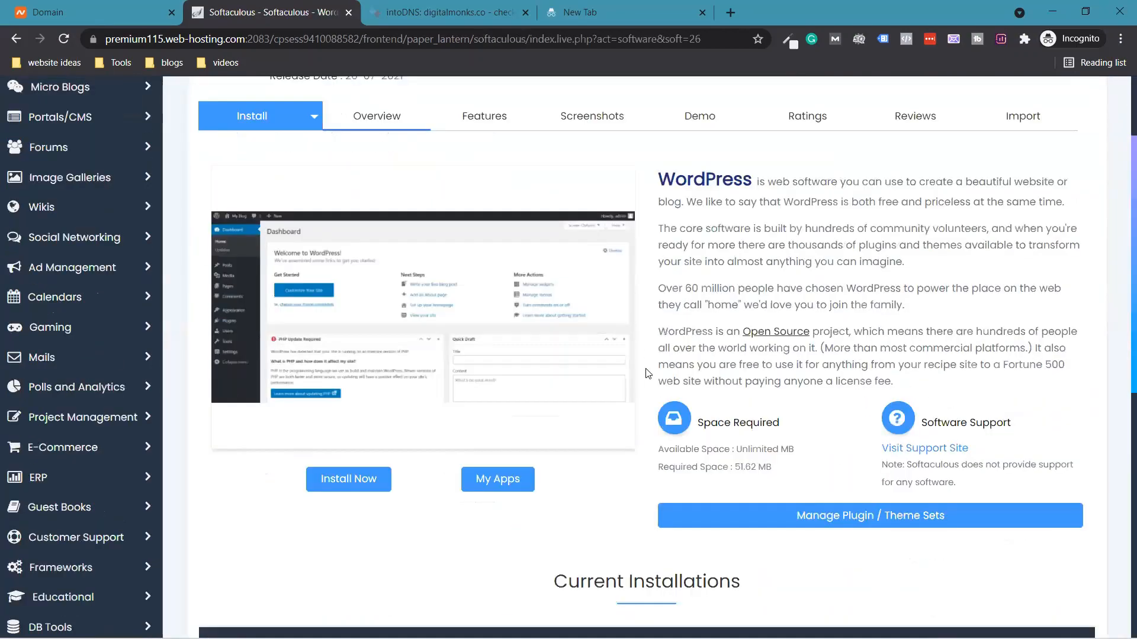
pyautogui.scroll(-1, 647, 373)
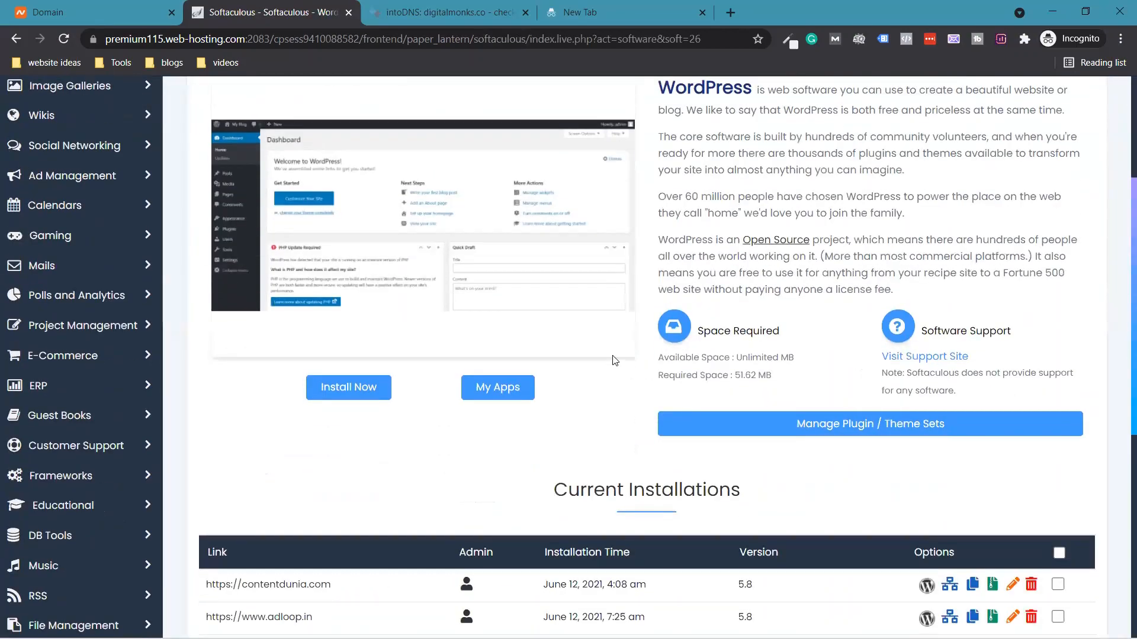
pyautogui.click(362, 387)
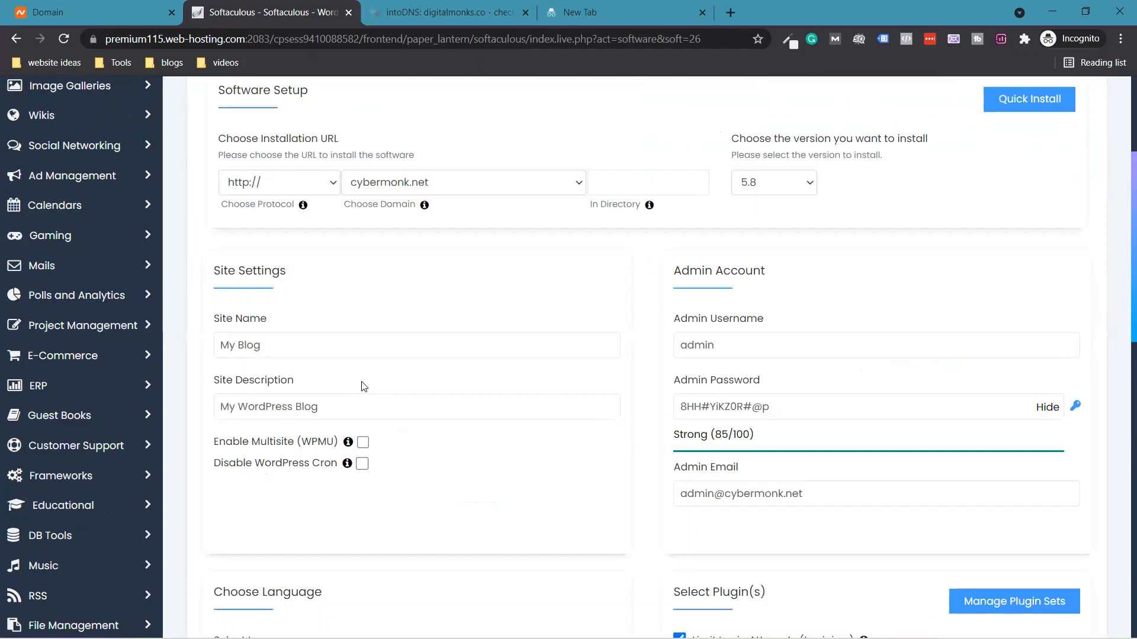
pyautogui.click(324, 182)
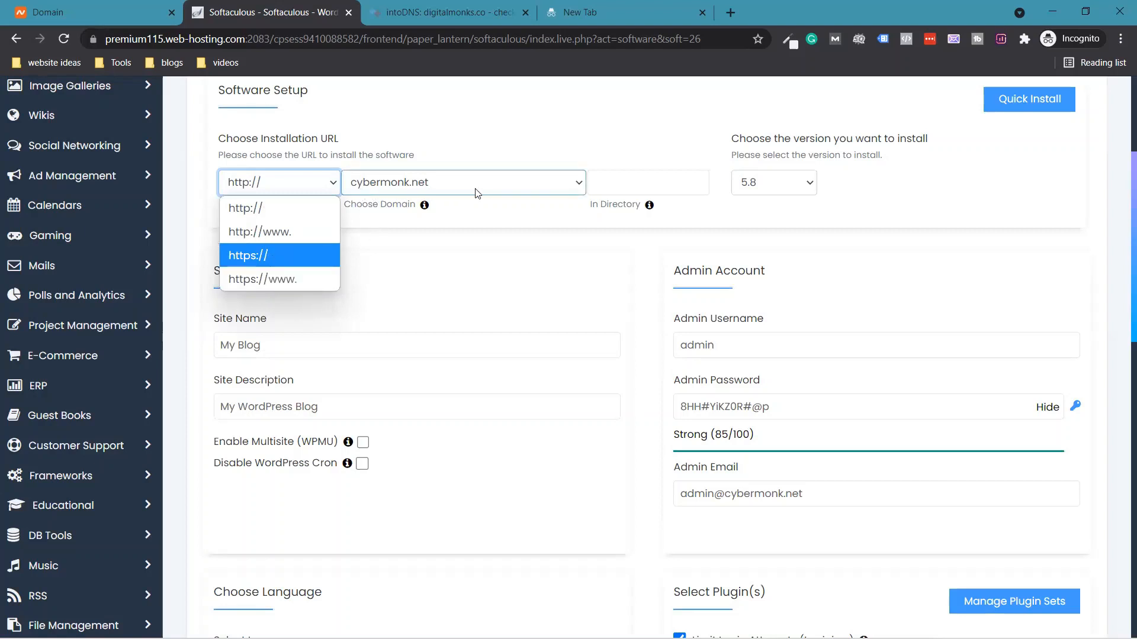
pyautogui.click(252, 255)
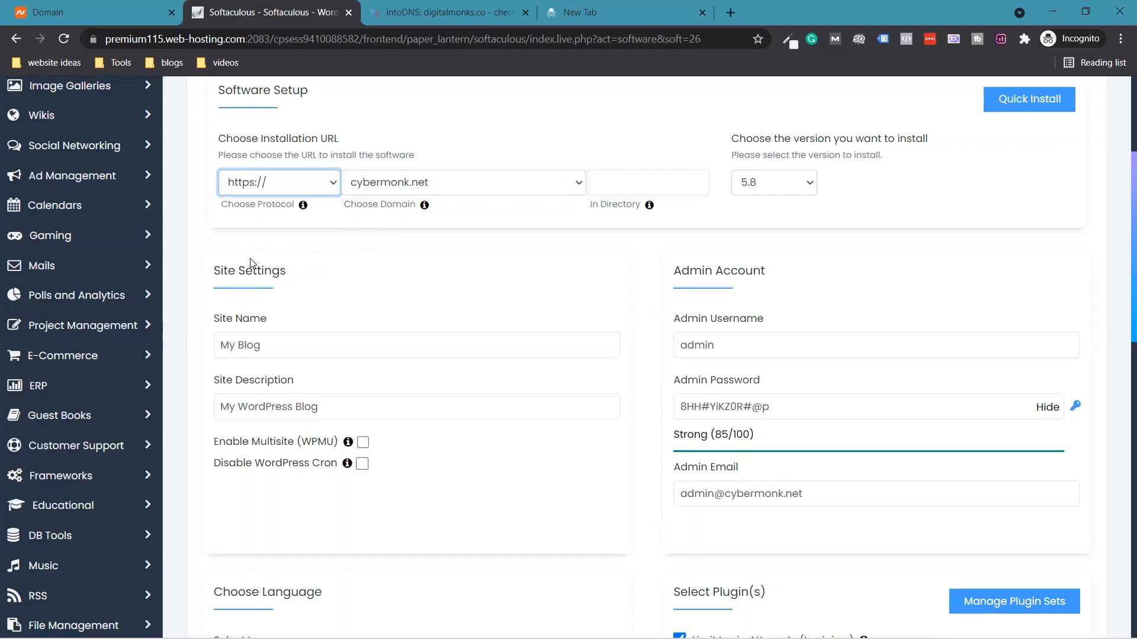
pyautogui.click(304, 184)
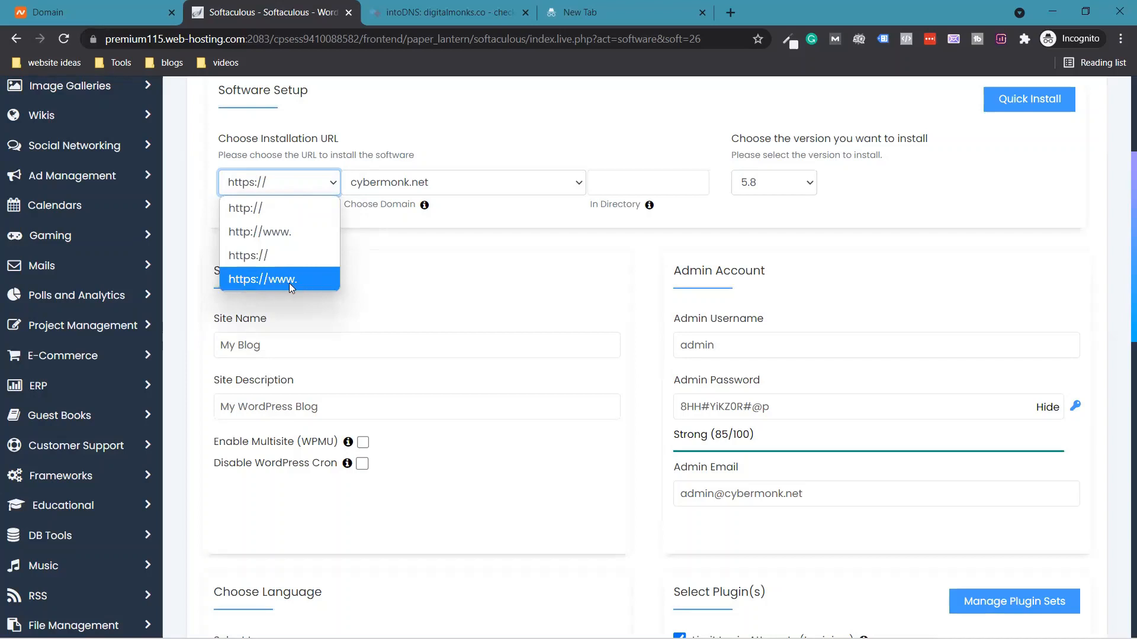
pyautogui.click(303, 259)
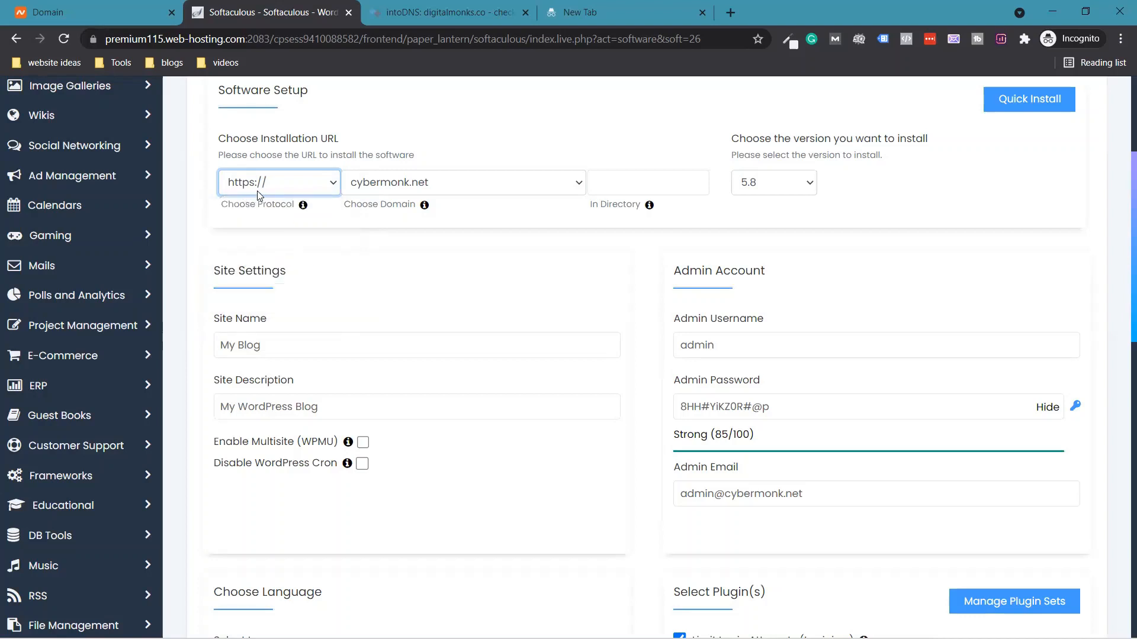
# - Choose digitalmonks.co as the installation domain
pyautogui.click(460, 188)
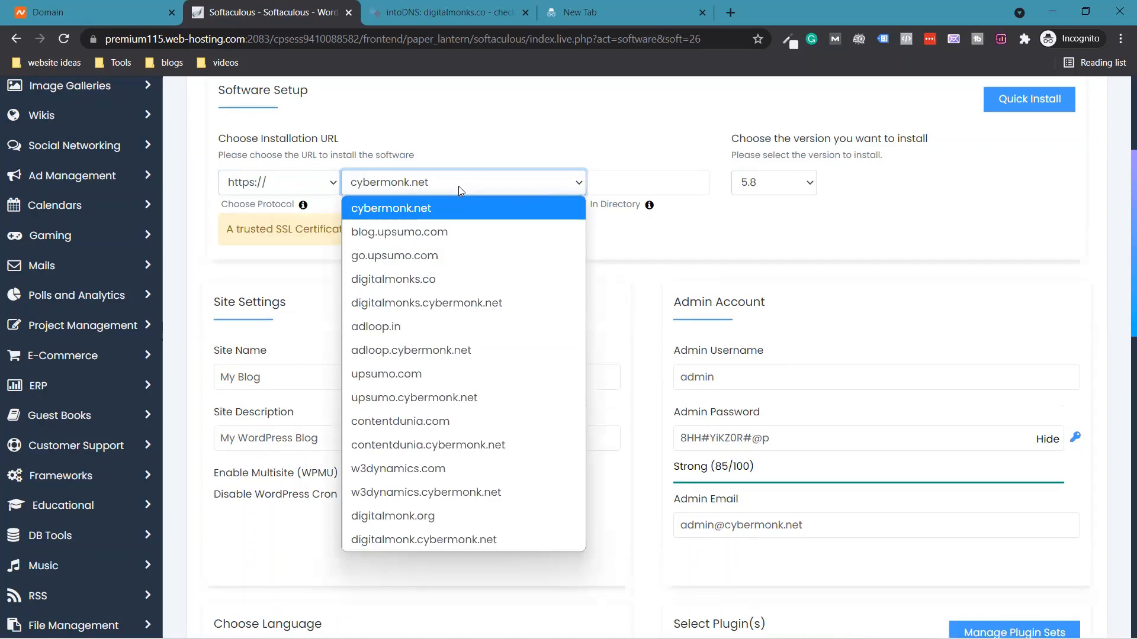
pyautogui.click(444, 279)
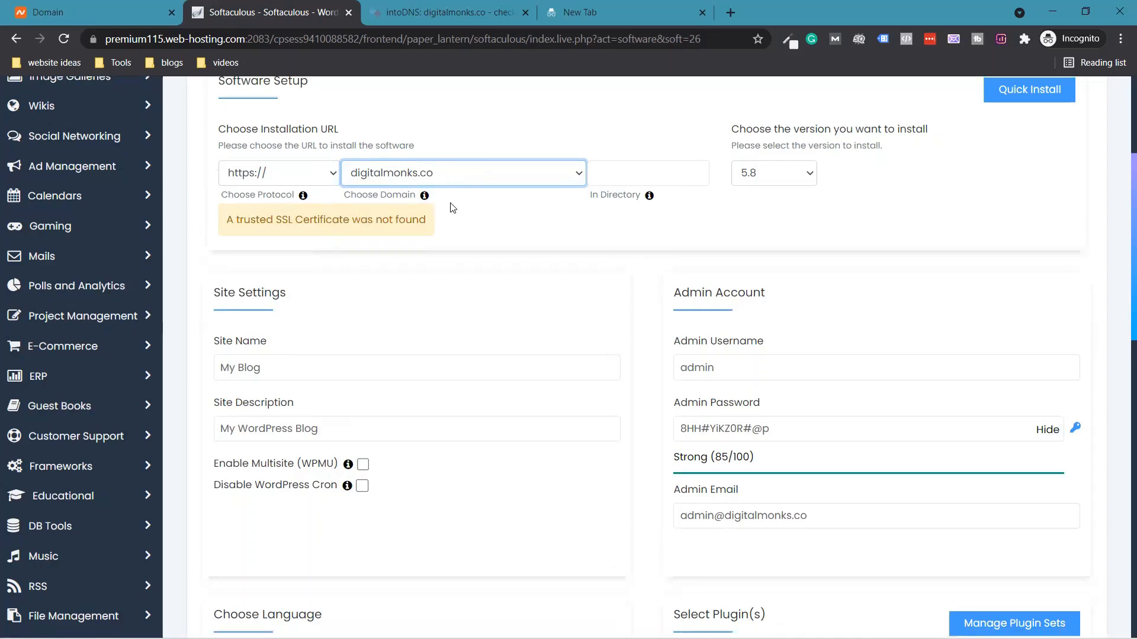
pyautogui.scroll(-1, 455, 207)
pyautogui.scroll(2, 660, 253)
pyautogui.click(659, 254)
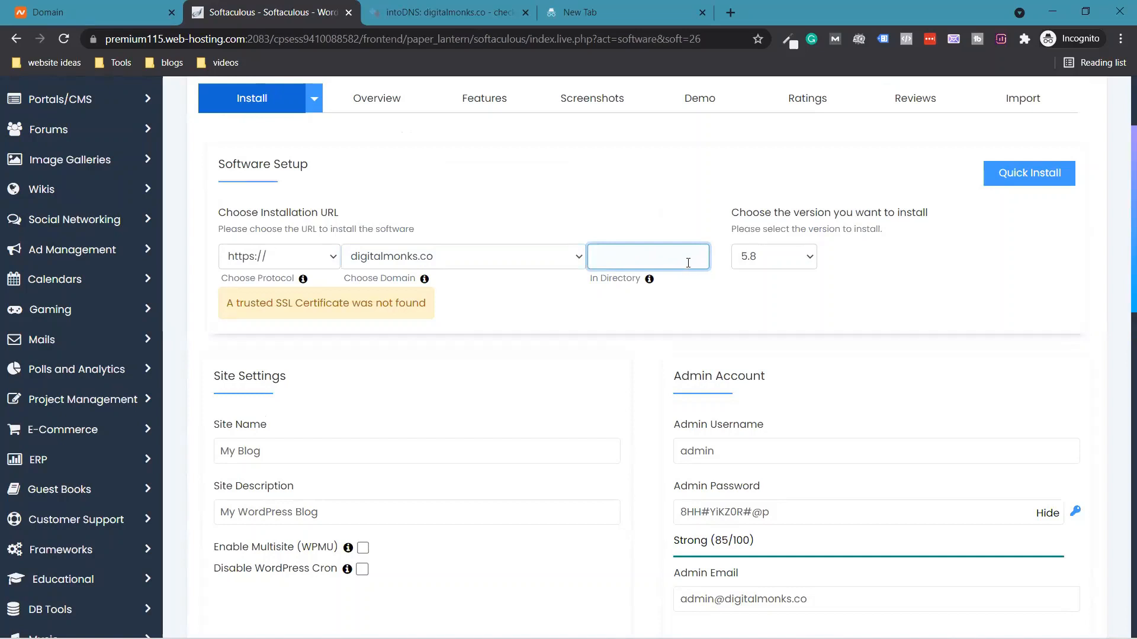
pyautogui.scroll(-1, 688, 262)
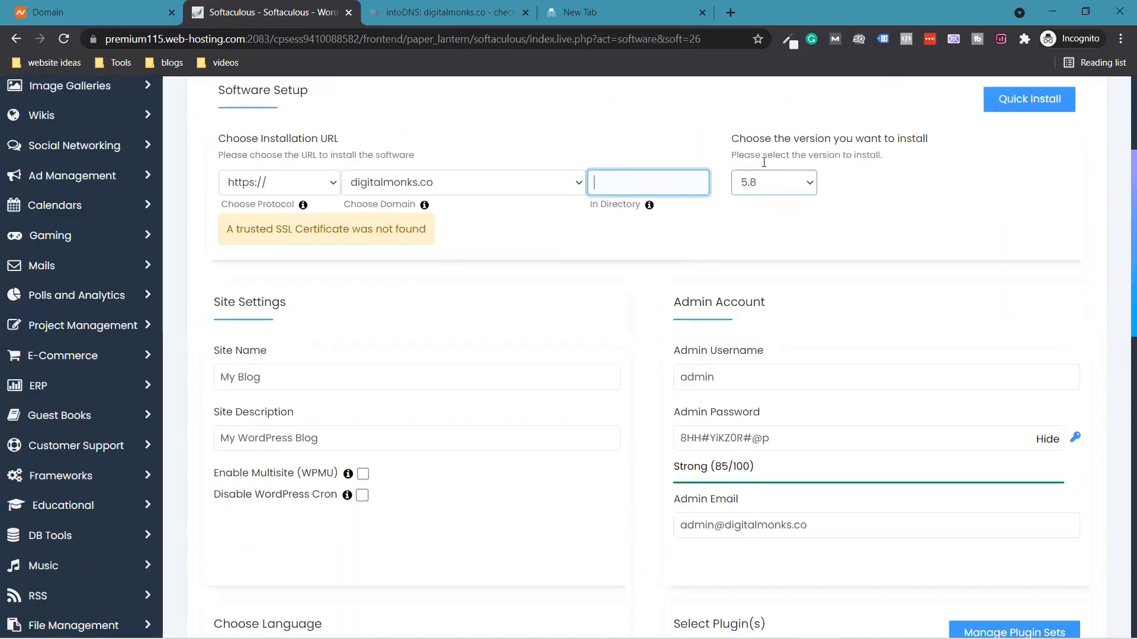
pyautogui.click(800, 185)
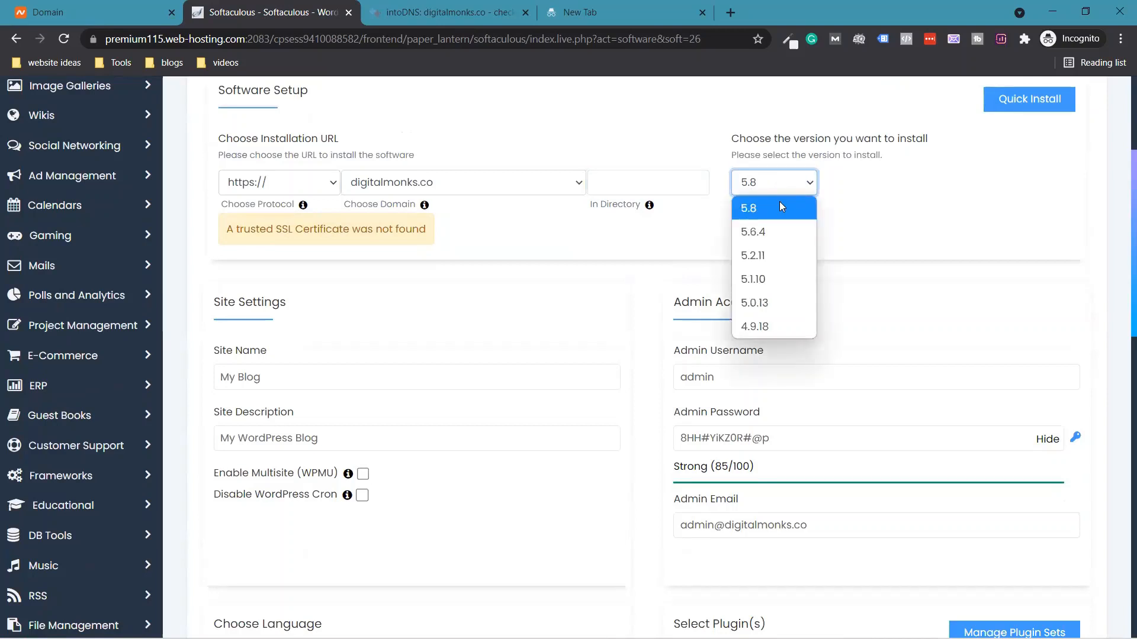
pyautogui.click(755, 203)
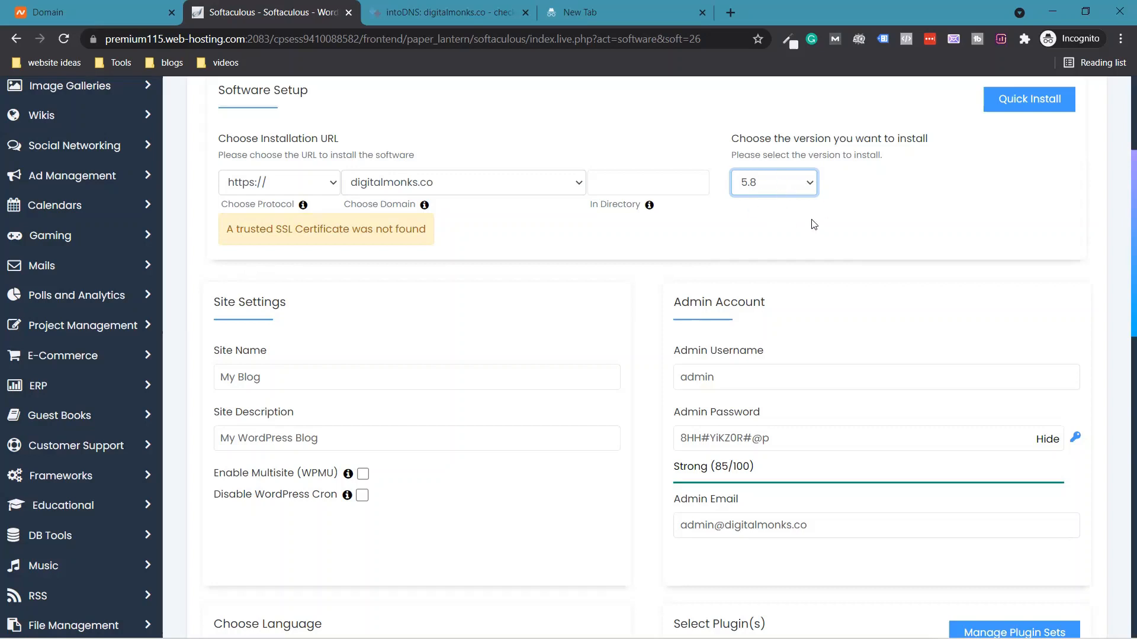
# - Rename the site from 'My Blog' to 'Digital Monks'
pyautogui.scroll(-1, 368, 340)
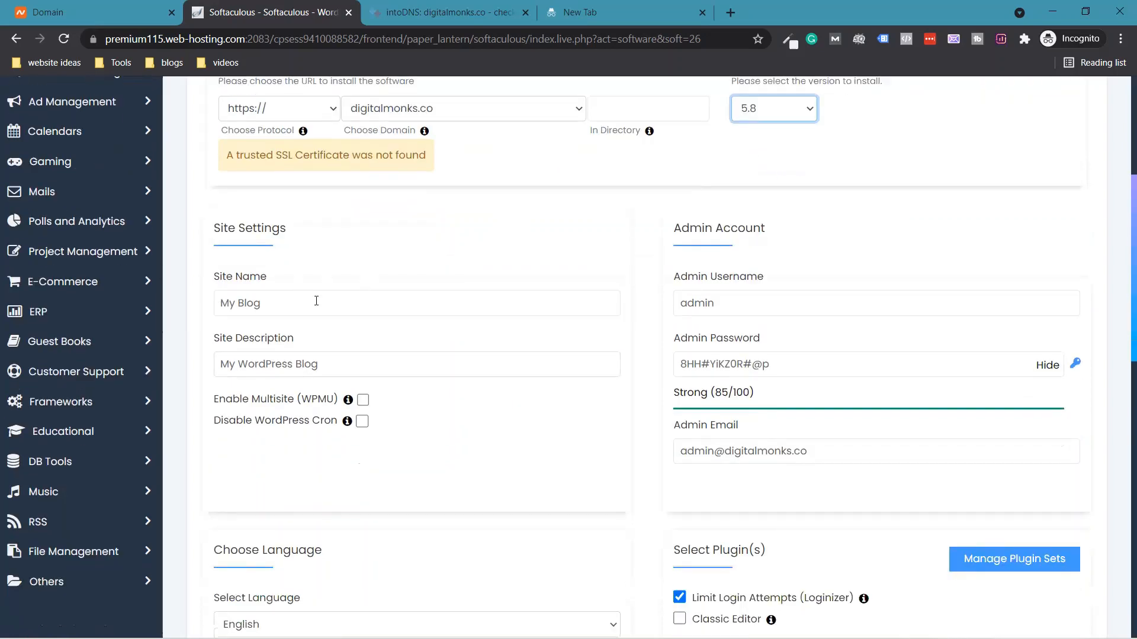
pyautogui.moveTo(324, 304); pyautogui.dragTo(219, 303)
pyautogui.write('Digital Monks')
# - Replace the default site description with 'Digital Marketing Company'
pyautogui.scroll(1, 166, 311)
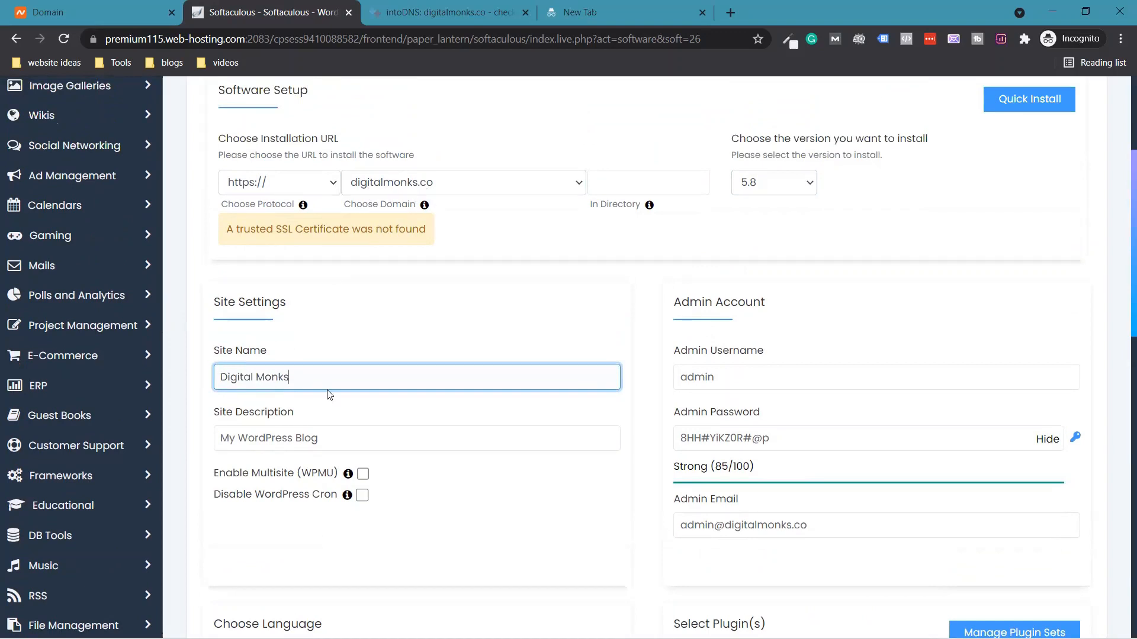
pyautogui.scroll(-1, 327, 393)
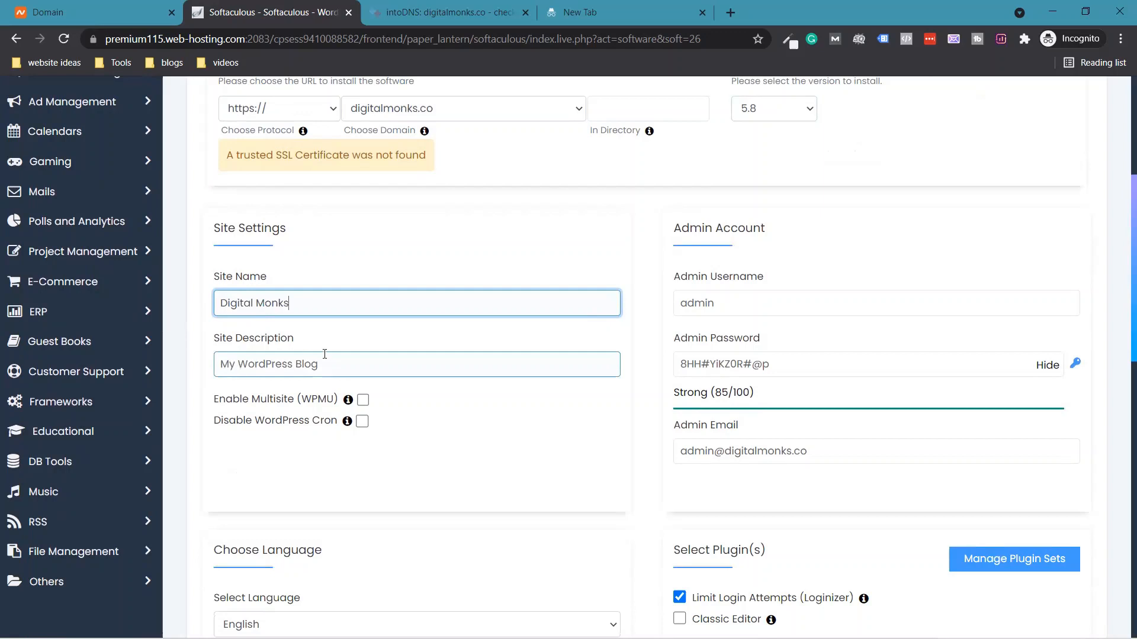
pyautogui.moveTo(353, 360); pyautogui.dragTo(214, 364)
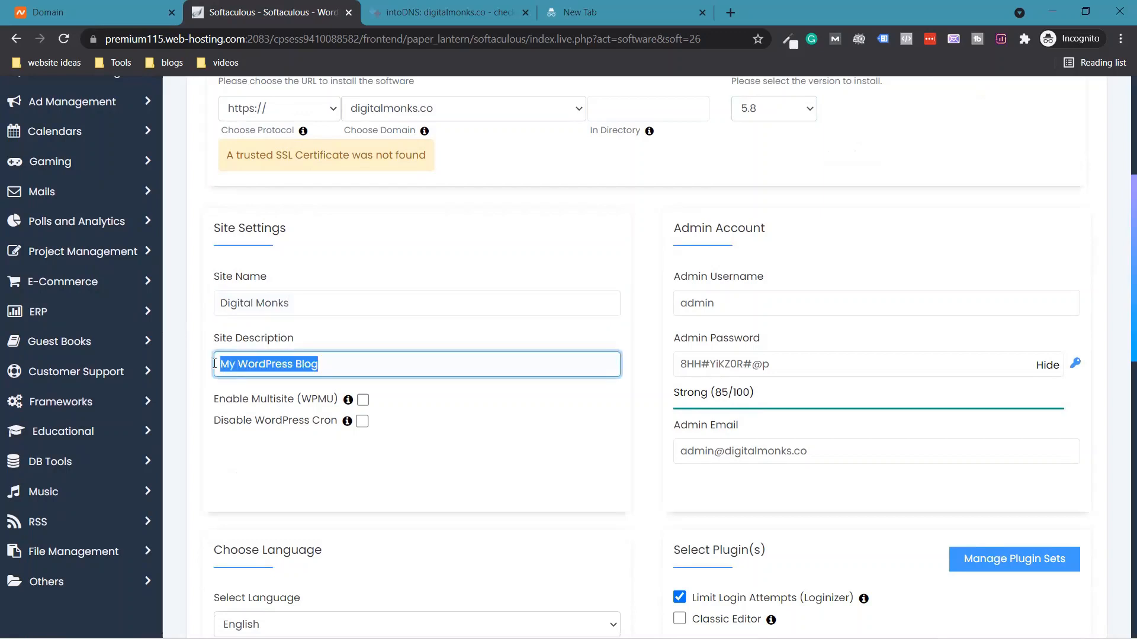
pyautogui.press('BackSpace')
pyautogui.write('Dig')
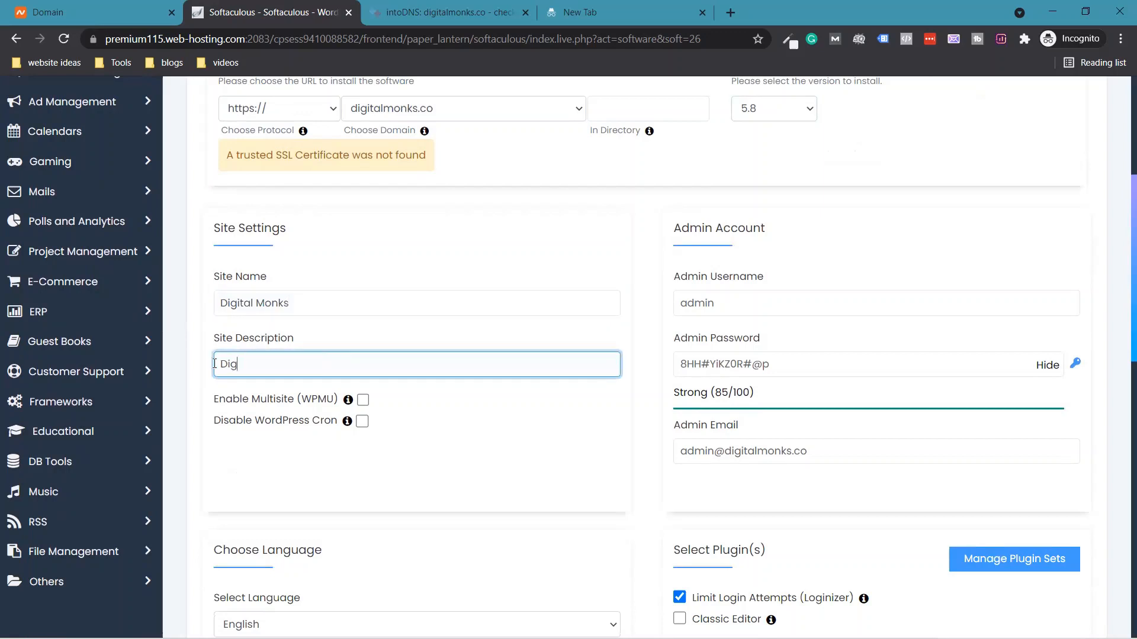
pyautogui.write('ital Marketing Company')
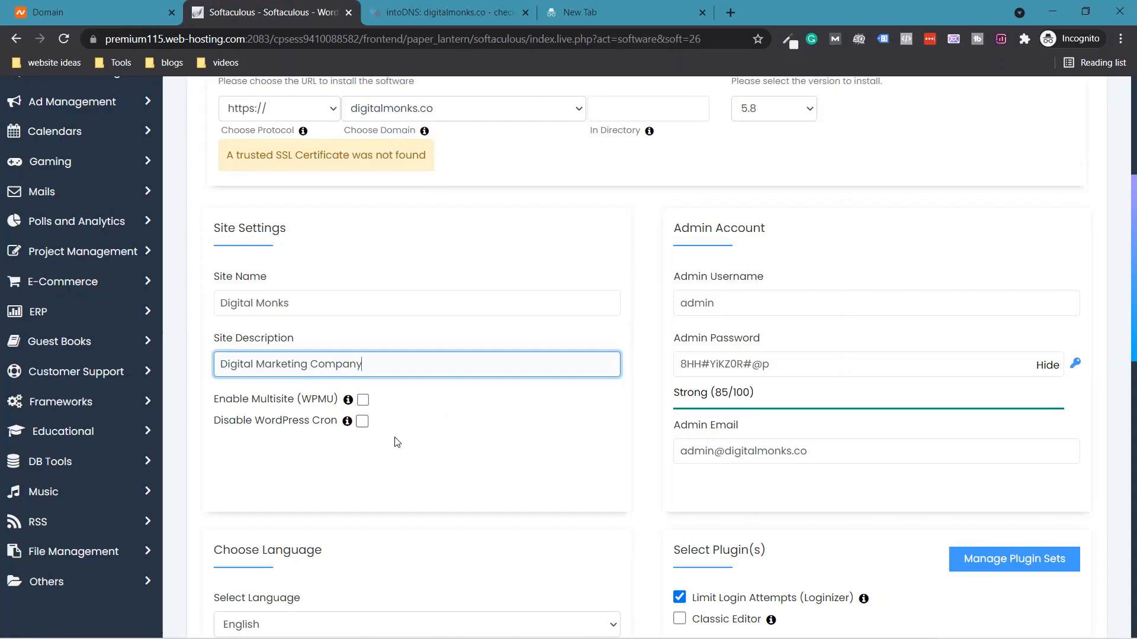
pyautogui.scroll(2, 363, 332)
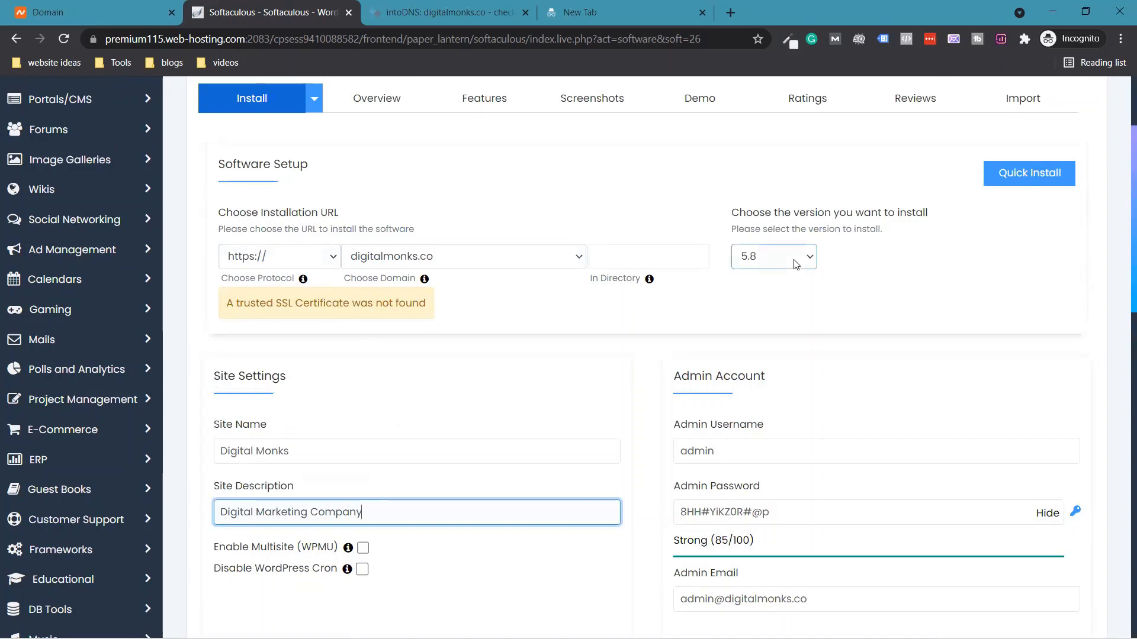
pyautogui.scroll(-1, 686, 282)
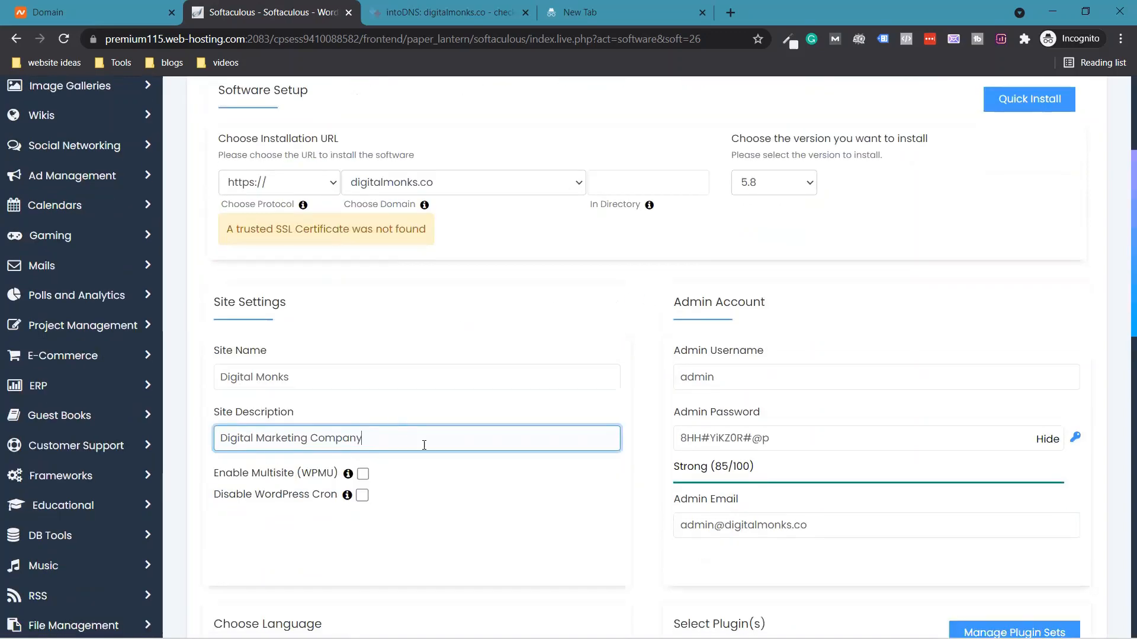
# - Replace the default admin username with the chosen username
pyautogui.scroll(-1, 424, 445)
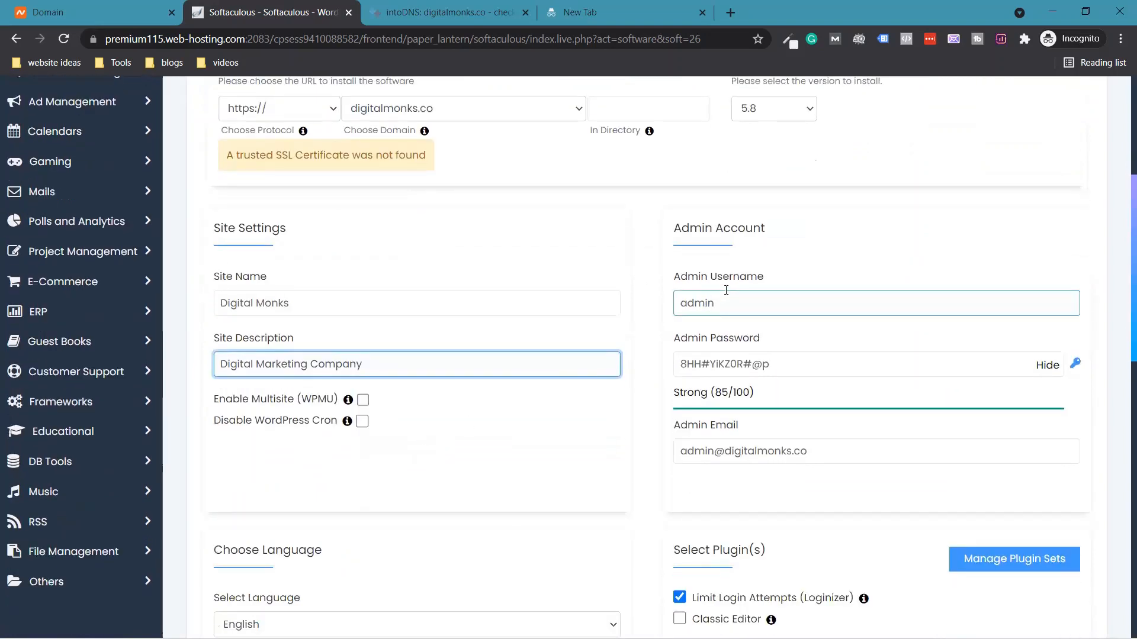
pyautogui.moveTo(737, 304); pyautogui.dragTo(525, 252)
pyautogui.write('kishore')
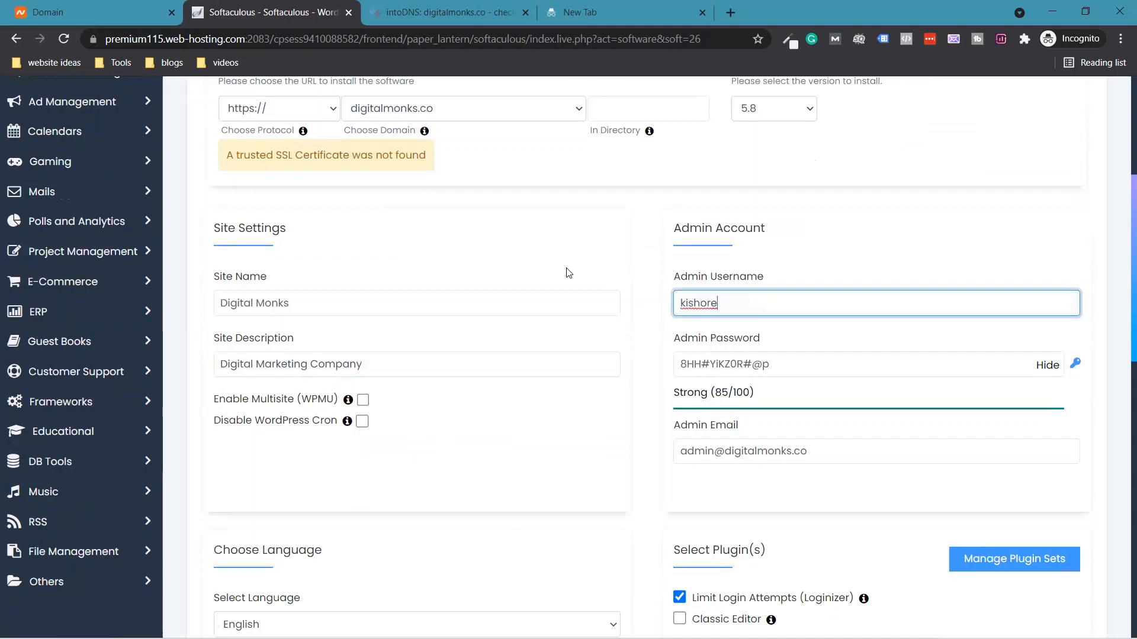
pyautogui.press('Tab')
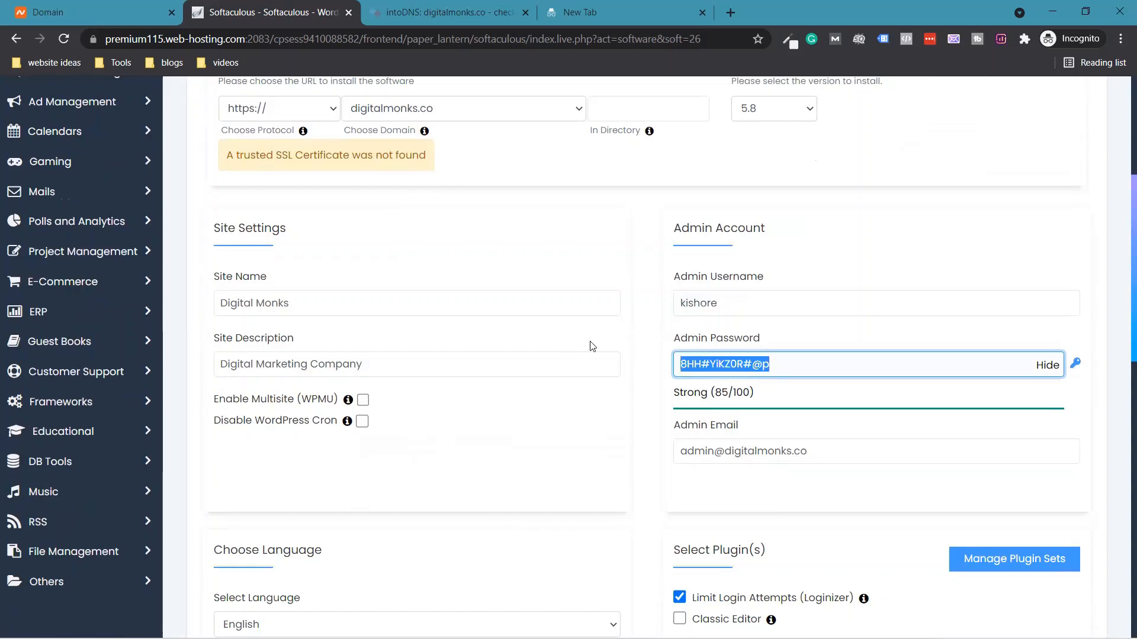
# - Replace the generated admin password with a new one rated Strong (100/100)
pyautogui.click(1046, 366)
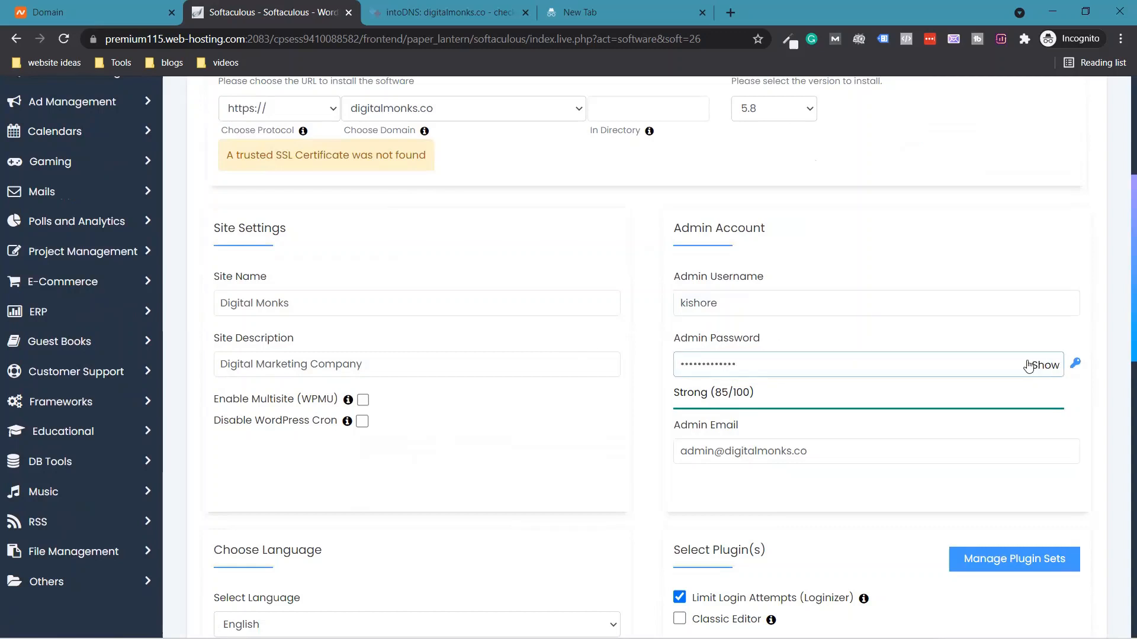
pyautogui.doubleClick(933, 374)
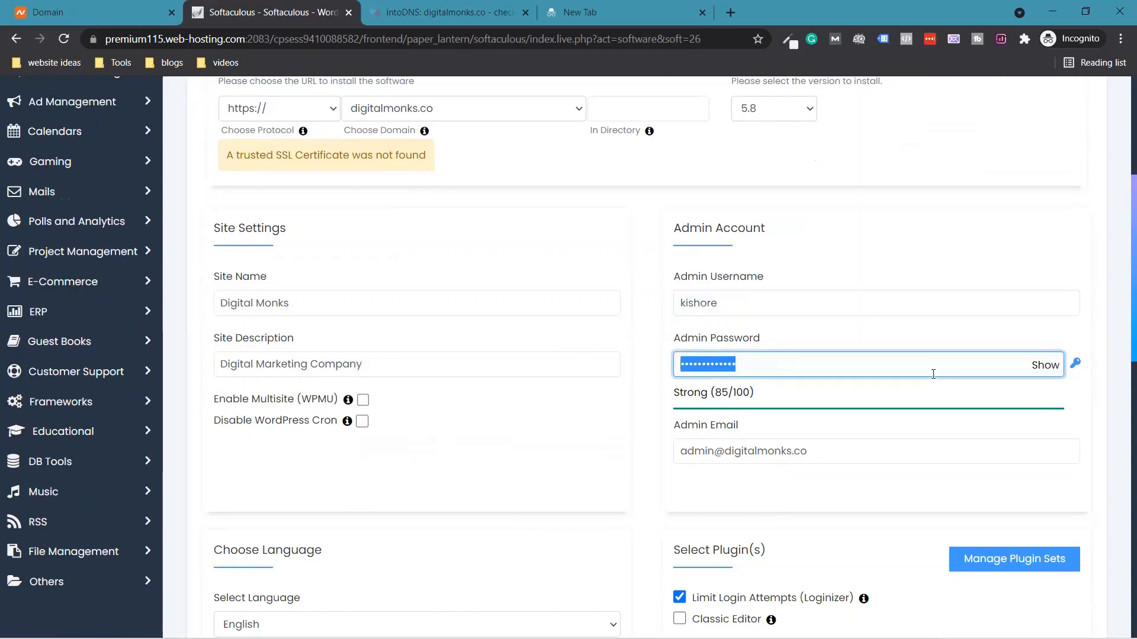
pyautogui.press('BackSpace')
pyautogui.write('•')
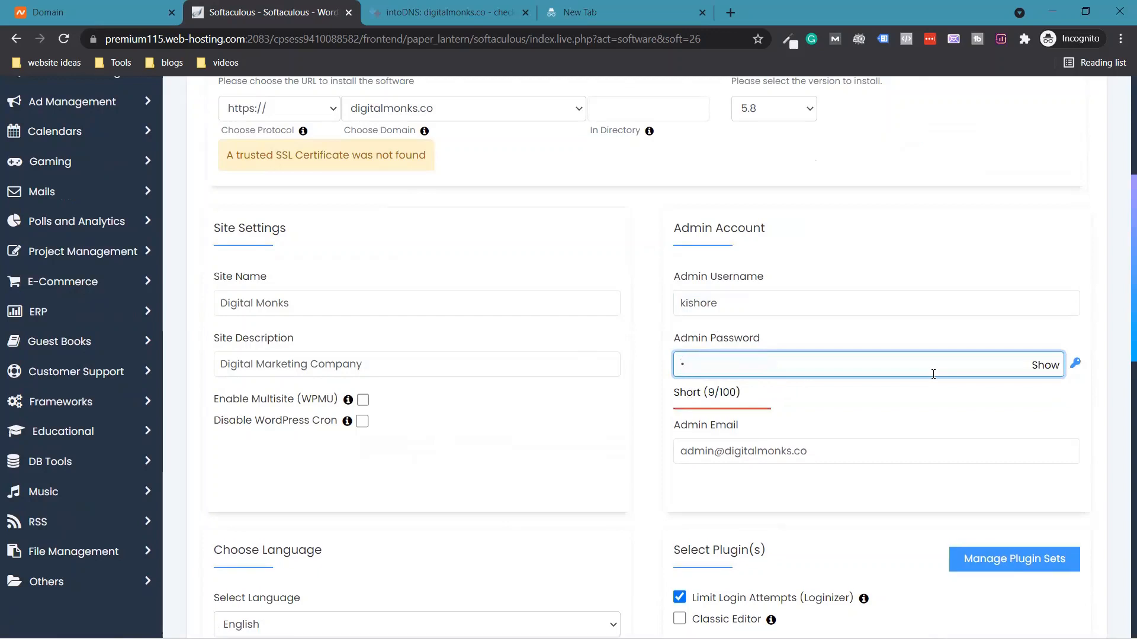
pyautogui.write('••••••••••')
pyautogui.hotkey('ctrl', 'a')
pyautogui.press('BackSpace')
pyautogui.write('••••••••••••••••')
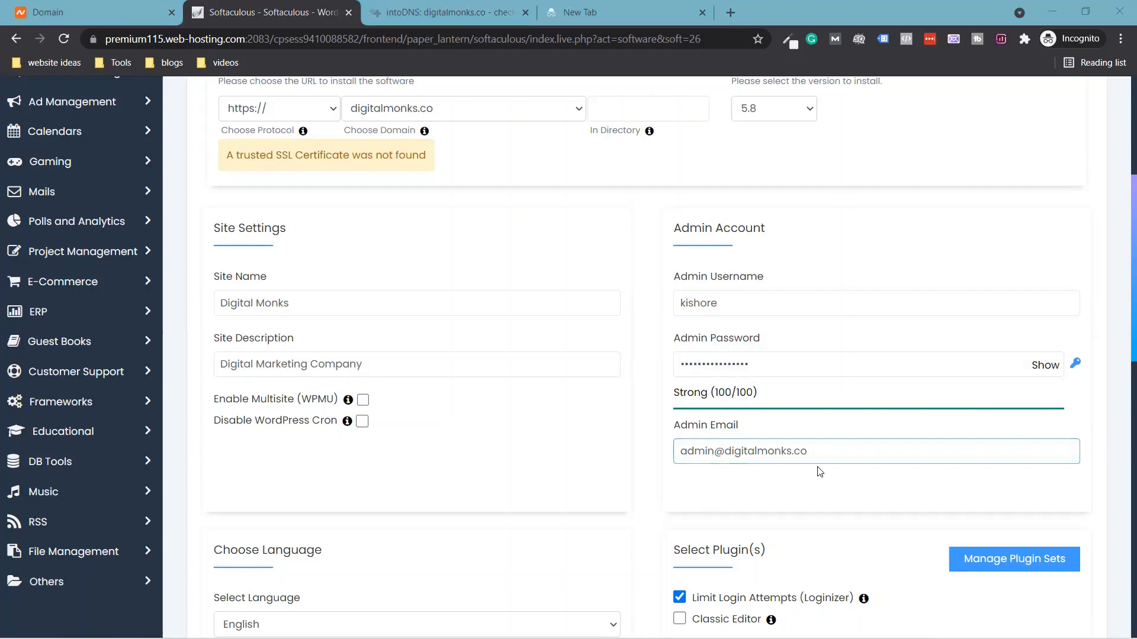
# - Overwrite the default admin email with the owner's Gmail address
pyautogui.moveTo(833, 462); pyautogui.dragTo(590, 450)
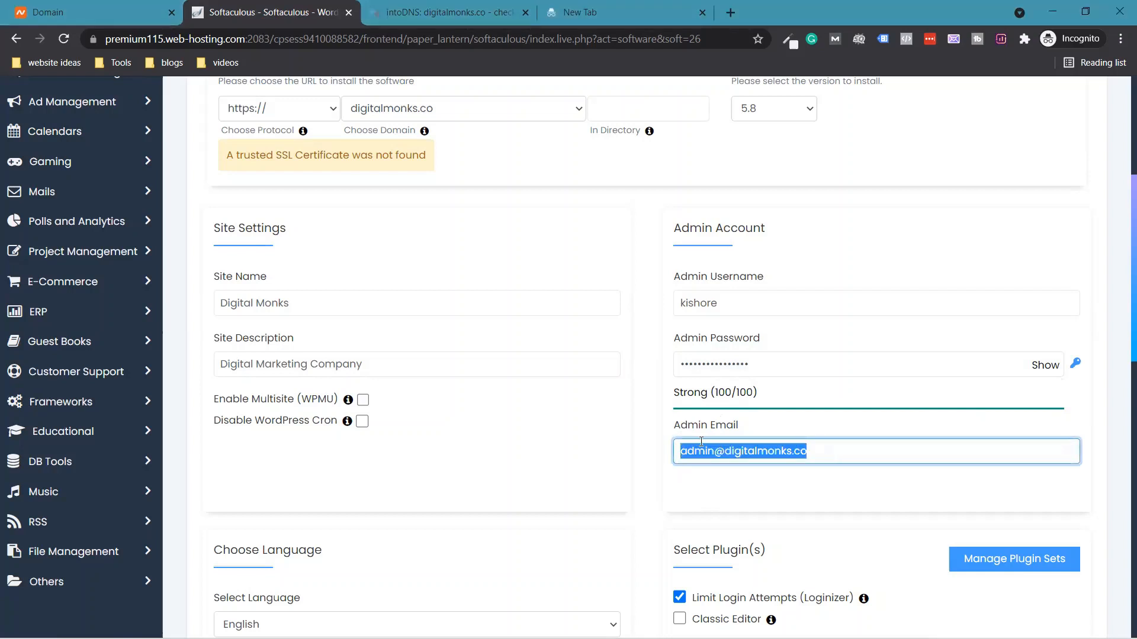
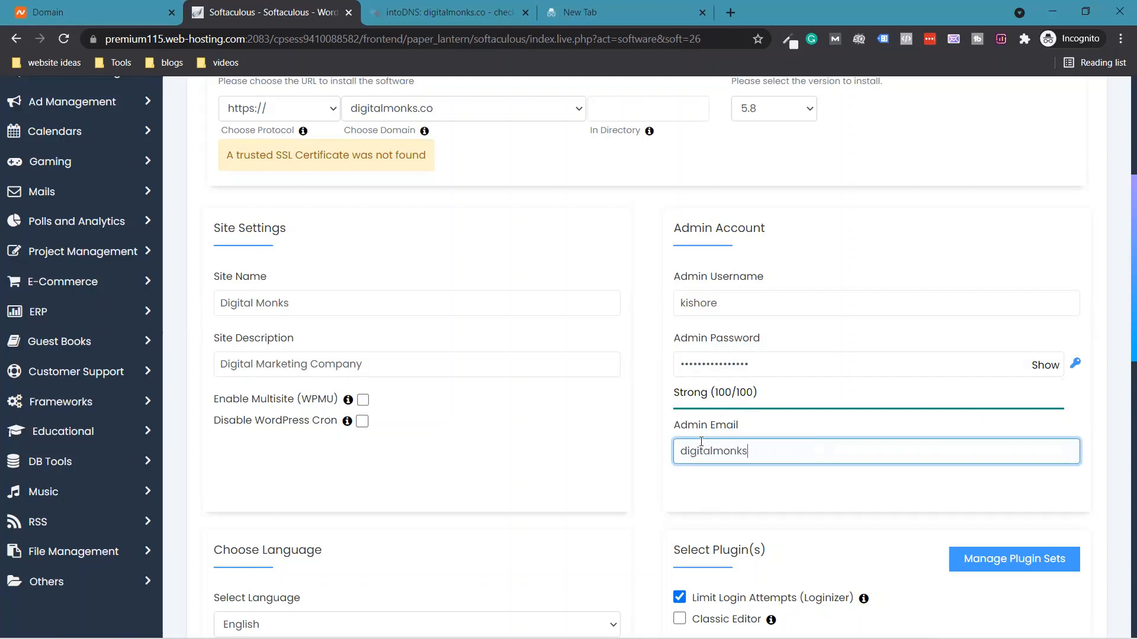
pyautogui.scroll(-3, 515, 424)
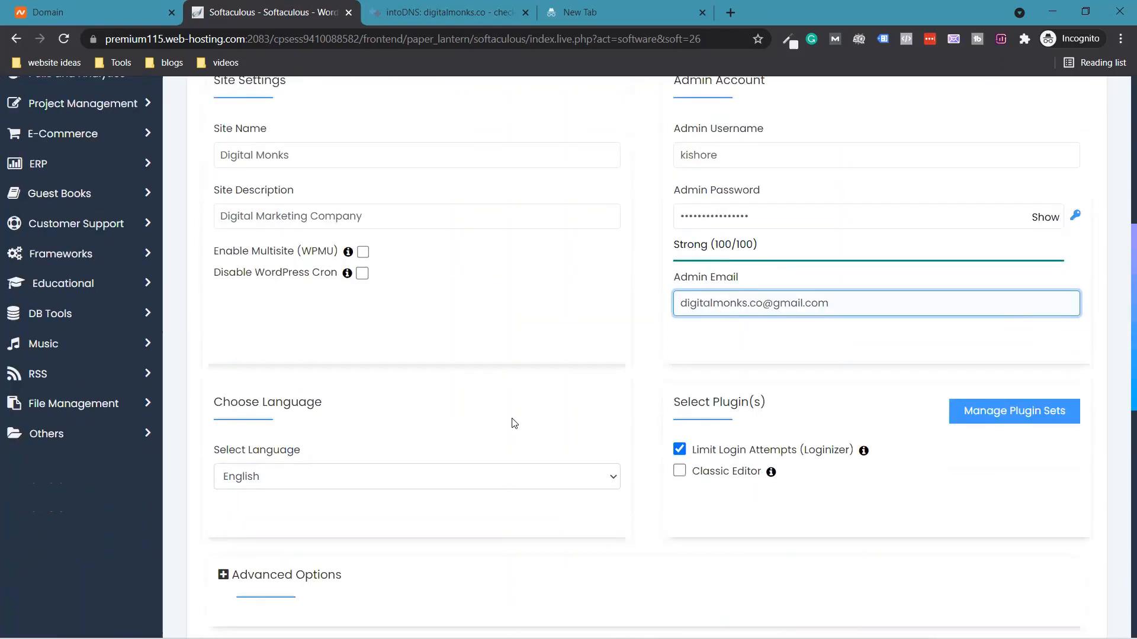
pyautogui.scroll(-1, 514, 423)
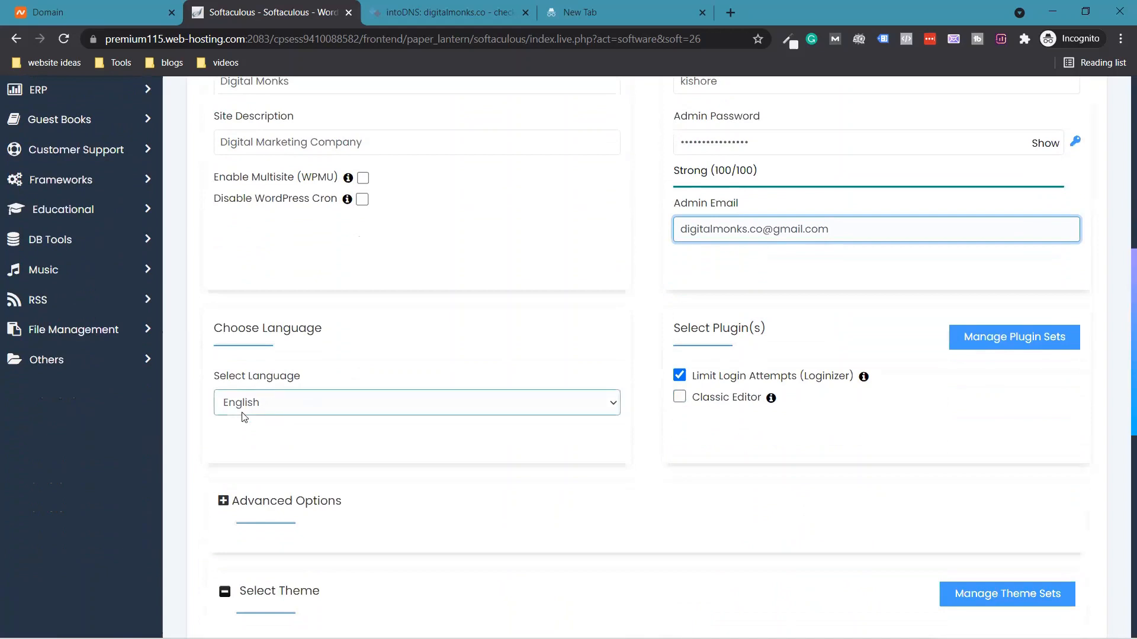
pyautogui.click(283, 408)
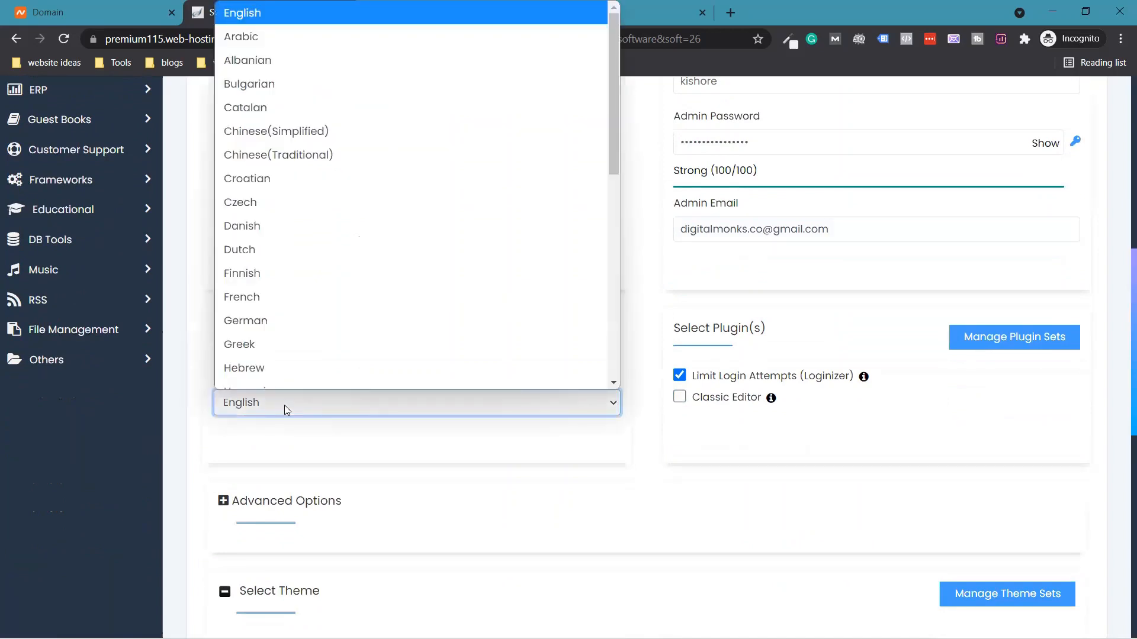
pyautogui.scroll(-1, 304, 231)
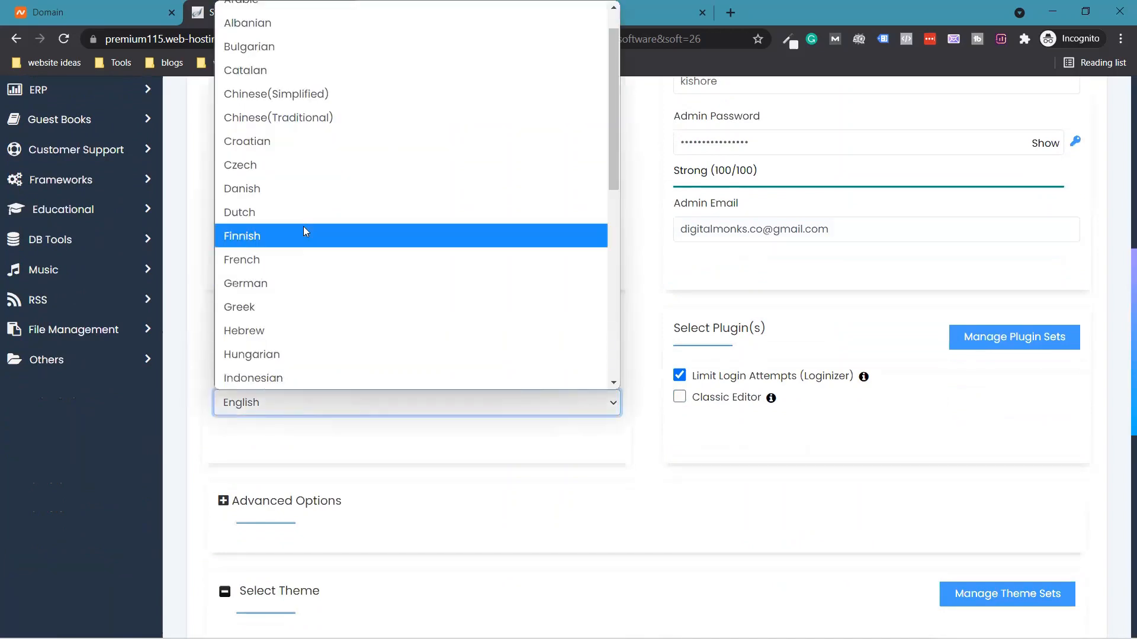
pyautogui.click(308, 445)
pyautogui.click(296, 418)
pyautogui.scroll(-1, 361, 439)
pyautogui.scroll(1, 794, 428)
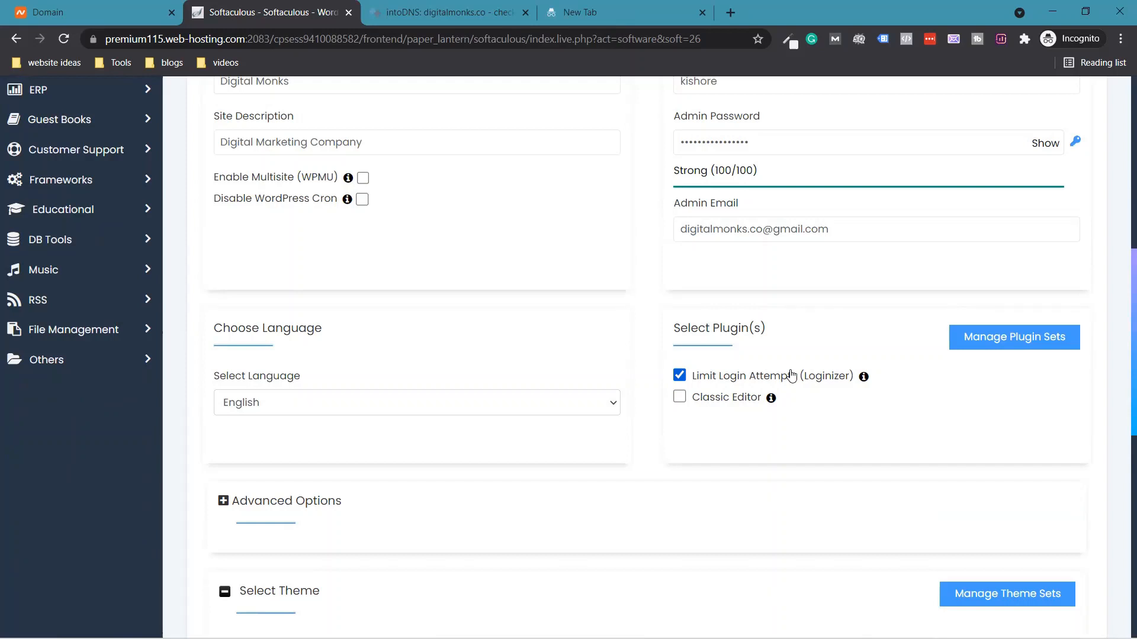
pyautogui.click(773, 384)
pyautogui.click(773, 383)
pyautogui.scroll(-1, 689, 400)
pyautogui.scroll(-2, 690, 400)
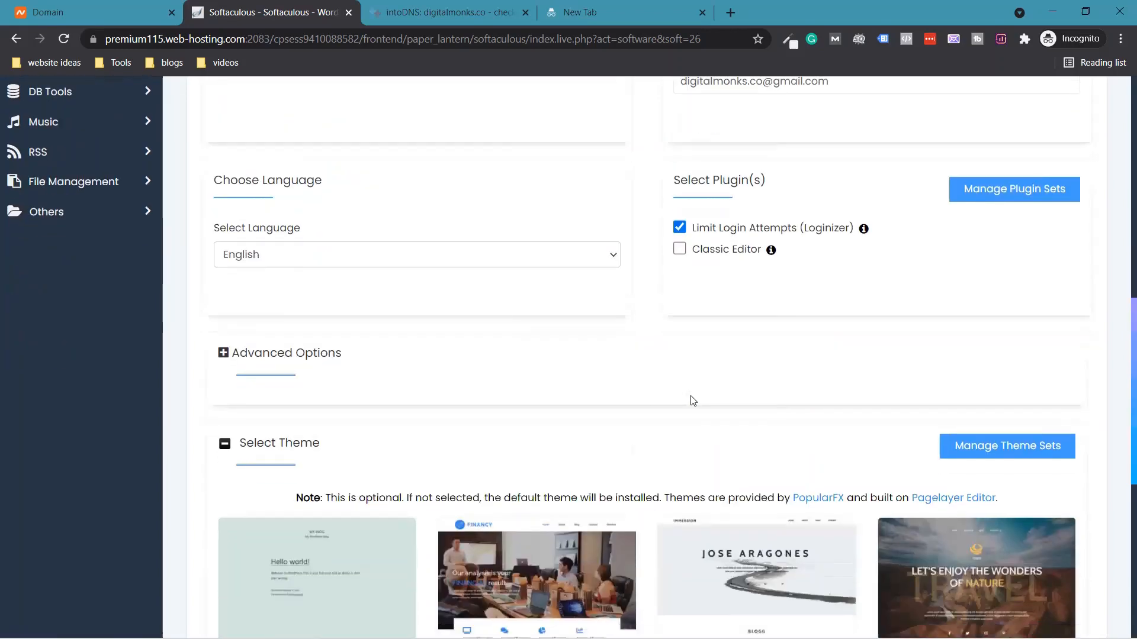
pyautogui.scroll(-1, 691, 411)
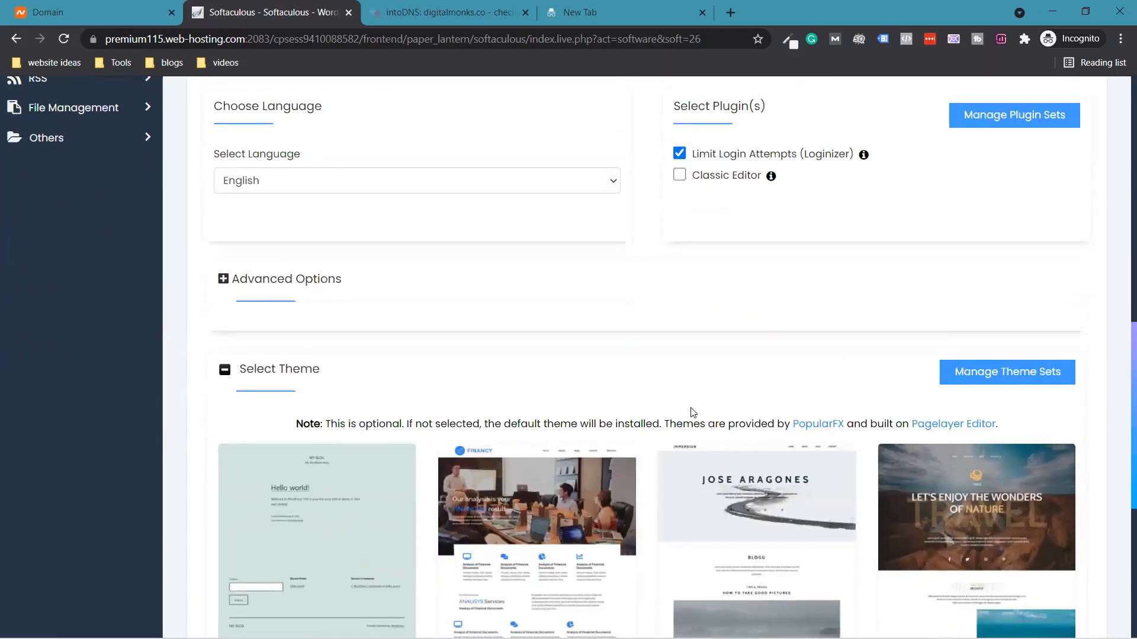
pyautogui.scroll(-2, 292, 274)
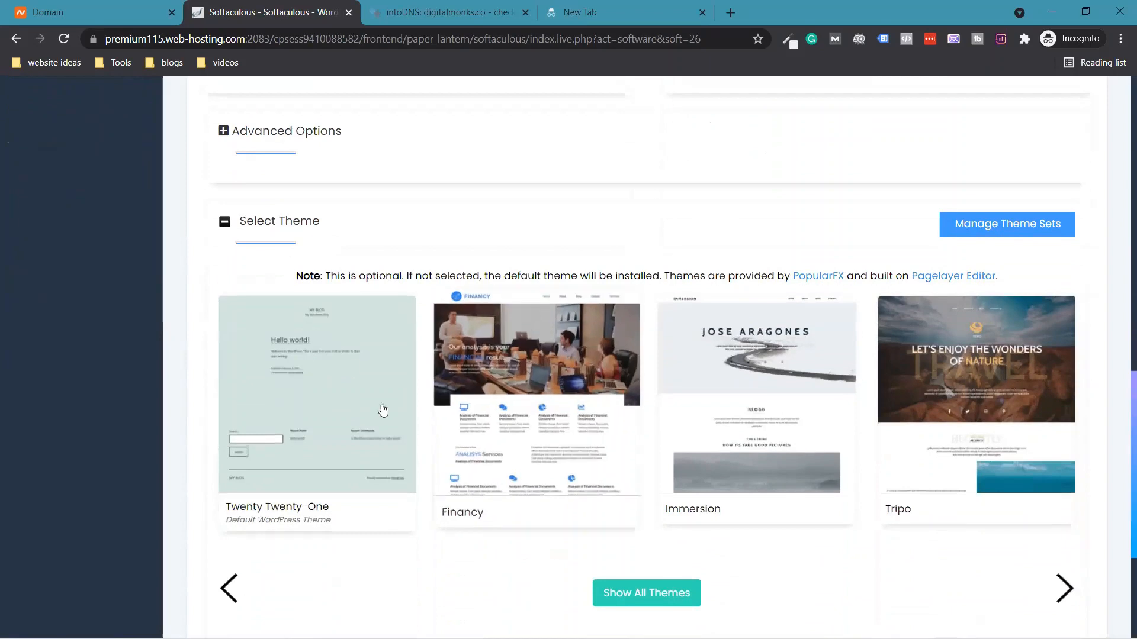
pyautogui.scroll(-3, 367, 415)
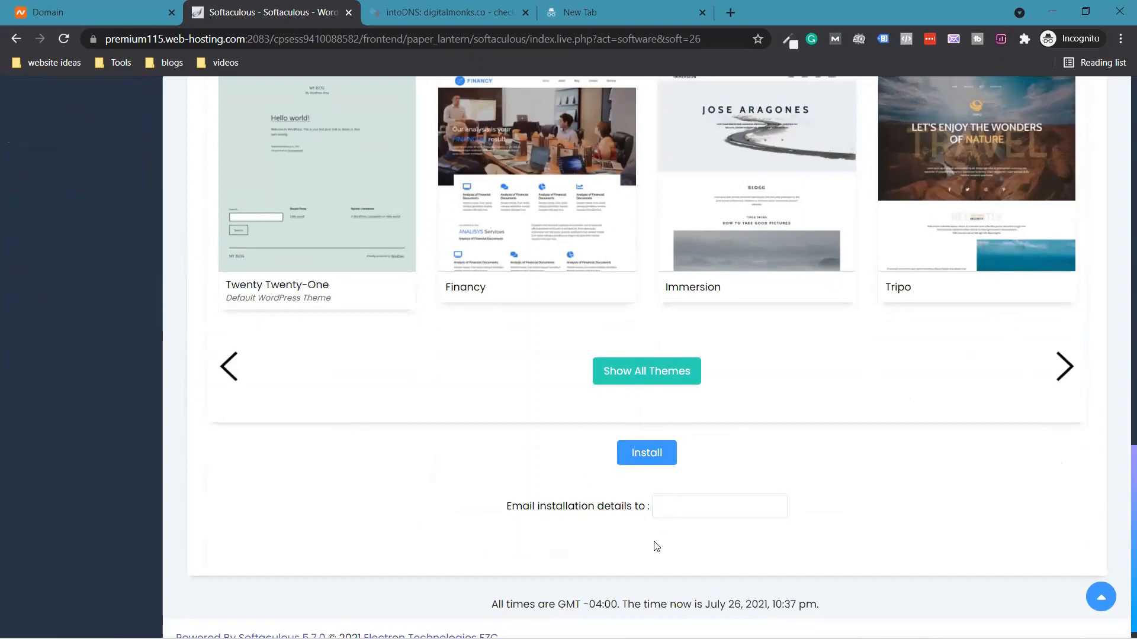
pyautogui.moveTo(1133, 574); pyautogui.dragTo(1133, 158)
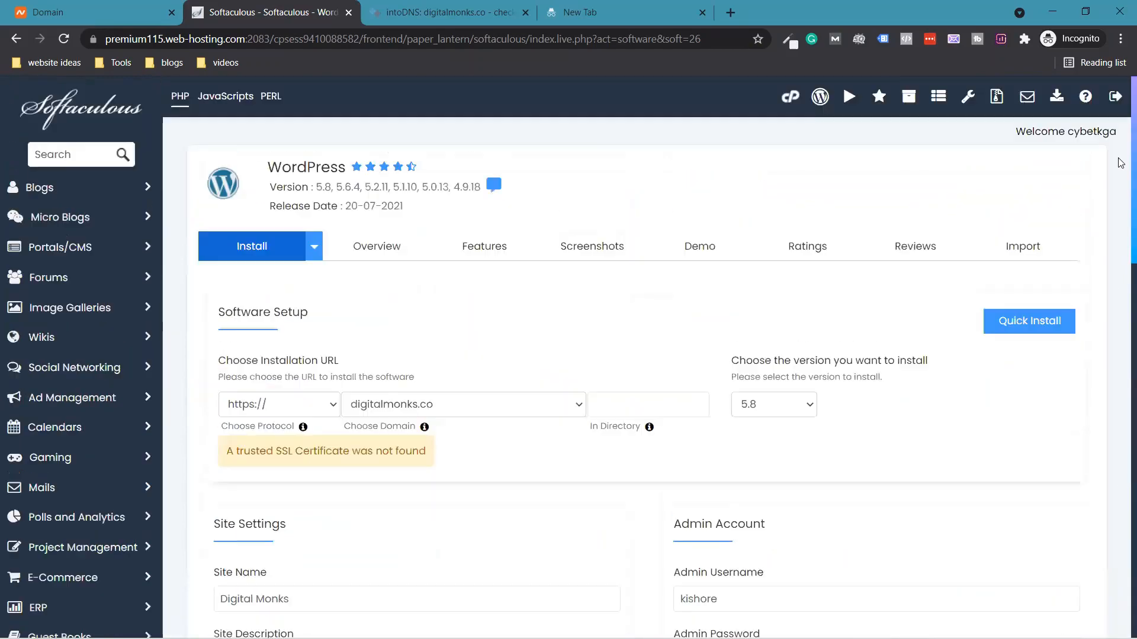
pyautogui.scroll(-1, 1120, 204)
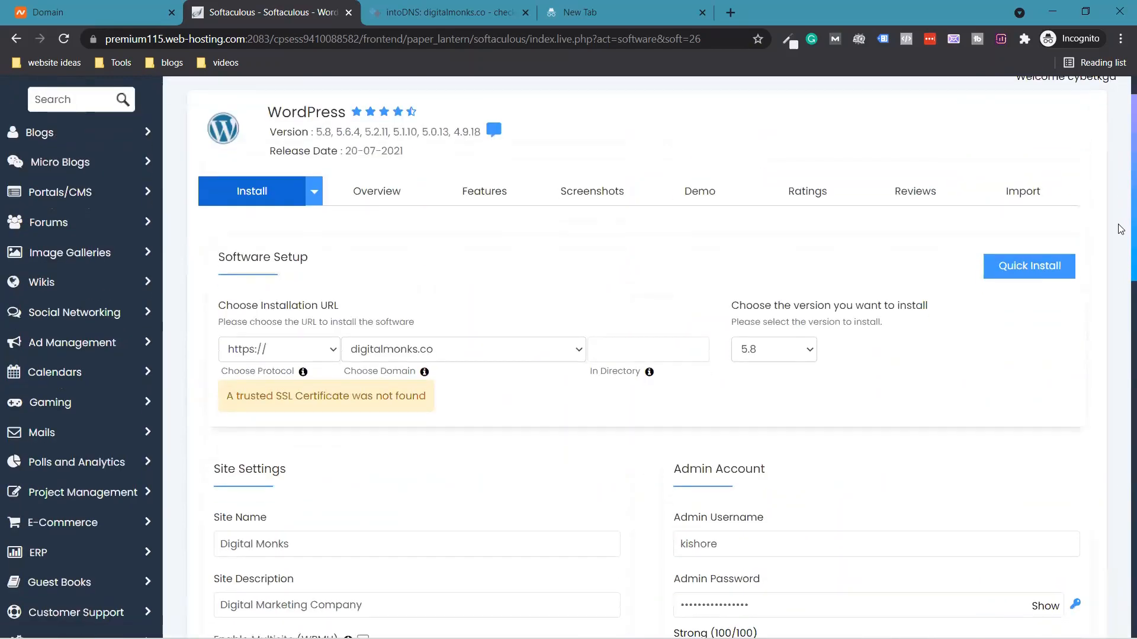
pyautogui.click(282, 348)
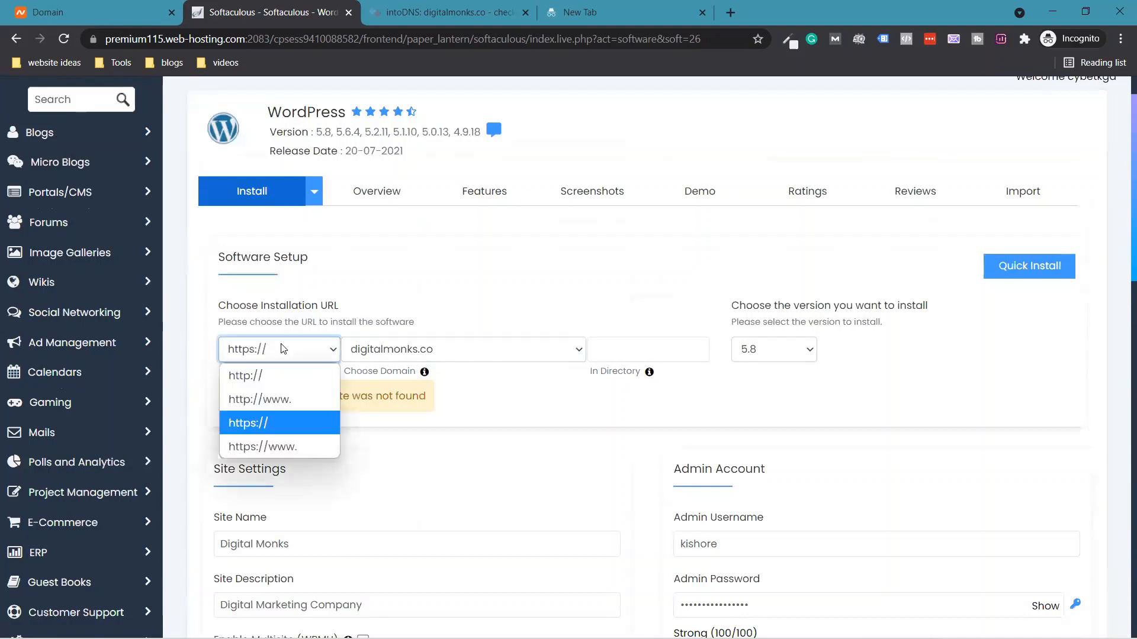
pyautogui.click(281, 348)
pyautogui.click(382, 349)
pyautogui.click(383, 349)
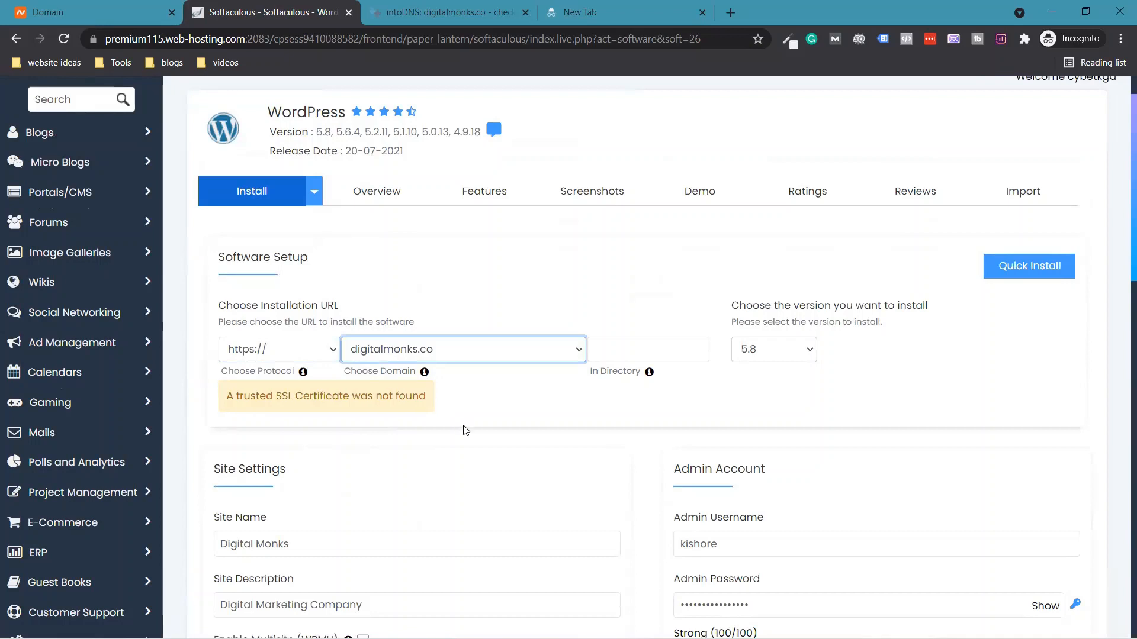
pyautogui.scroll(-1, 465, 431)
pyautogui.click(764, 271)
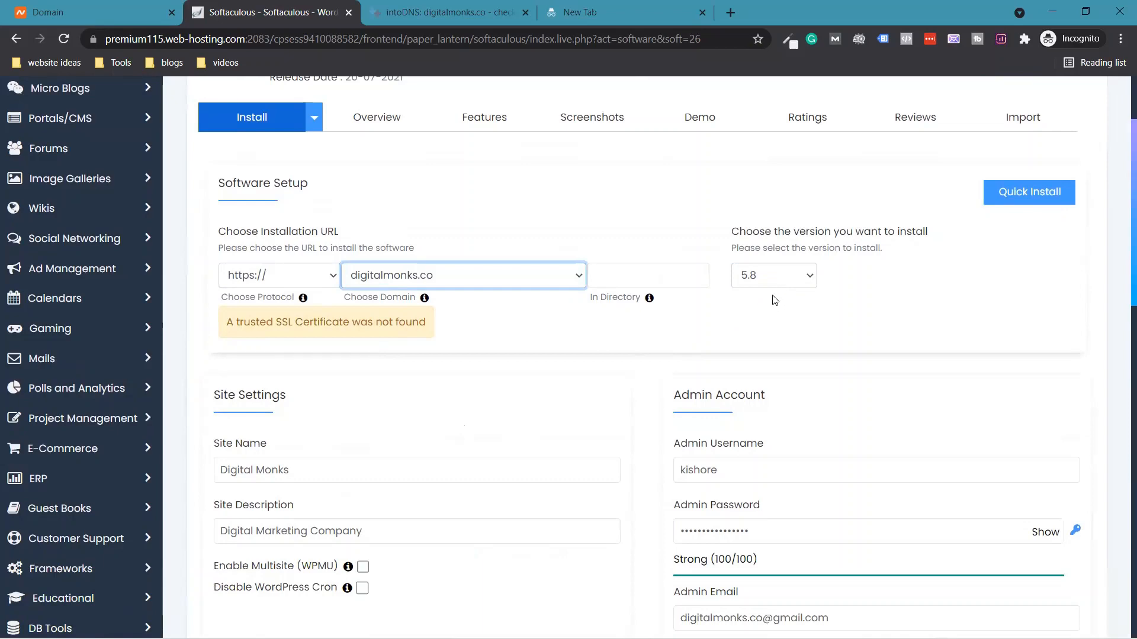
pyautogui.scroll(-1, 449, 389)
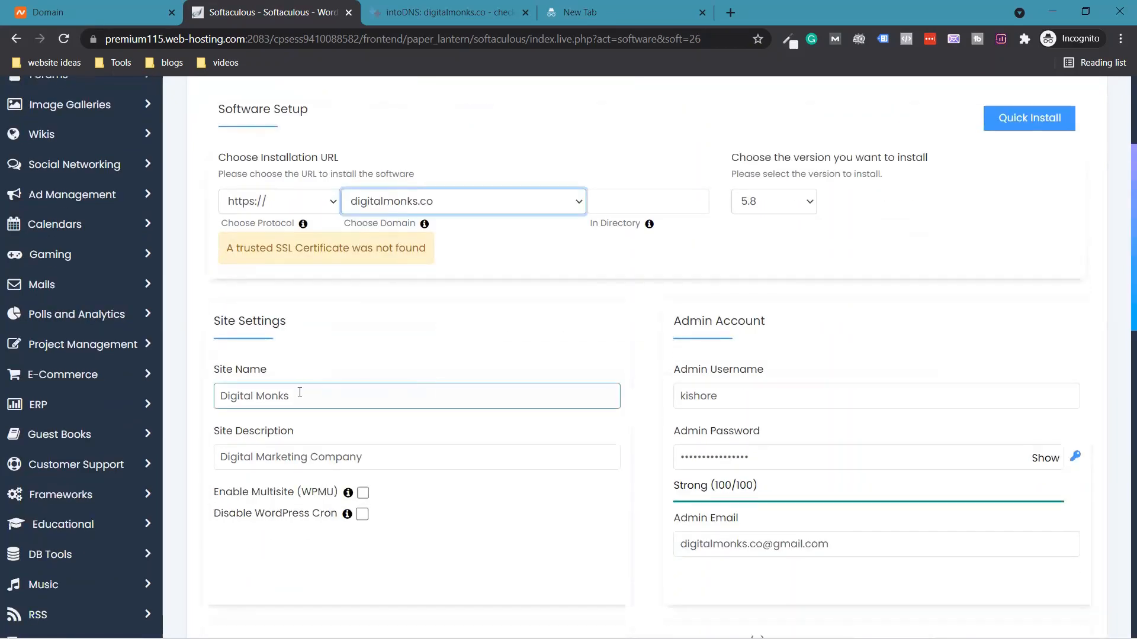
pyautogui.scroll(-1, 442, 444)
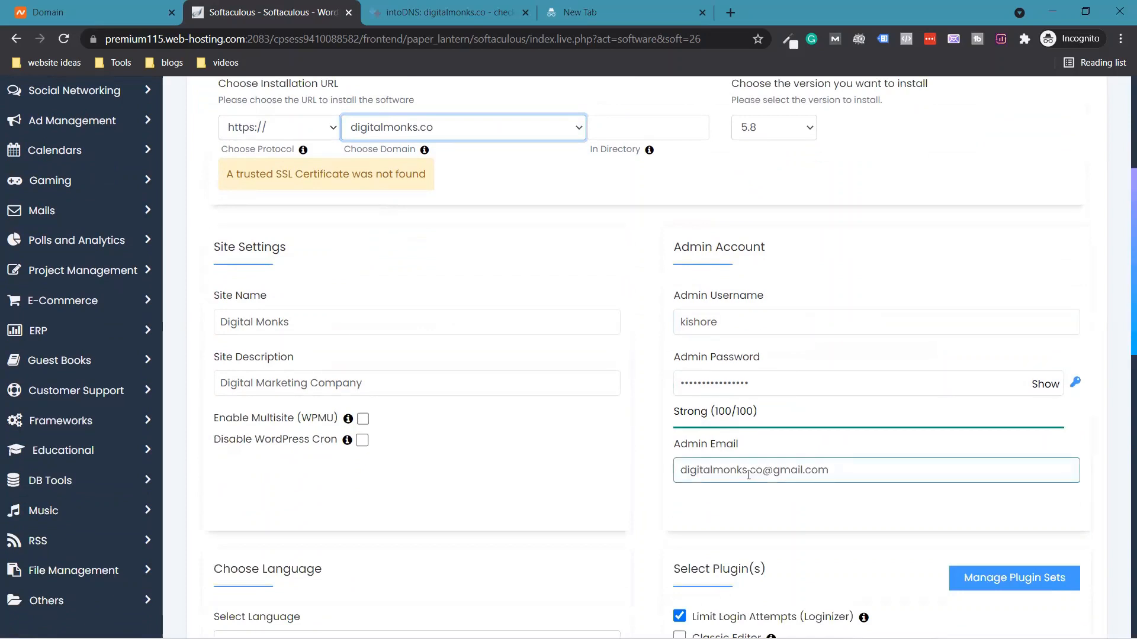
pyautogui.scroll(-4, 515, 391)
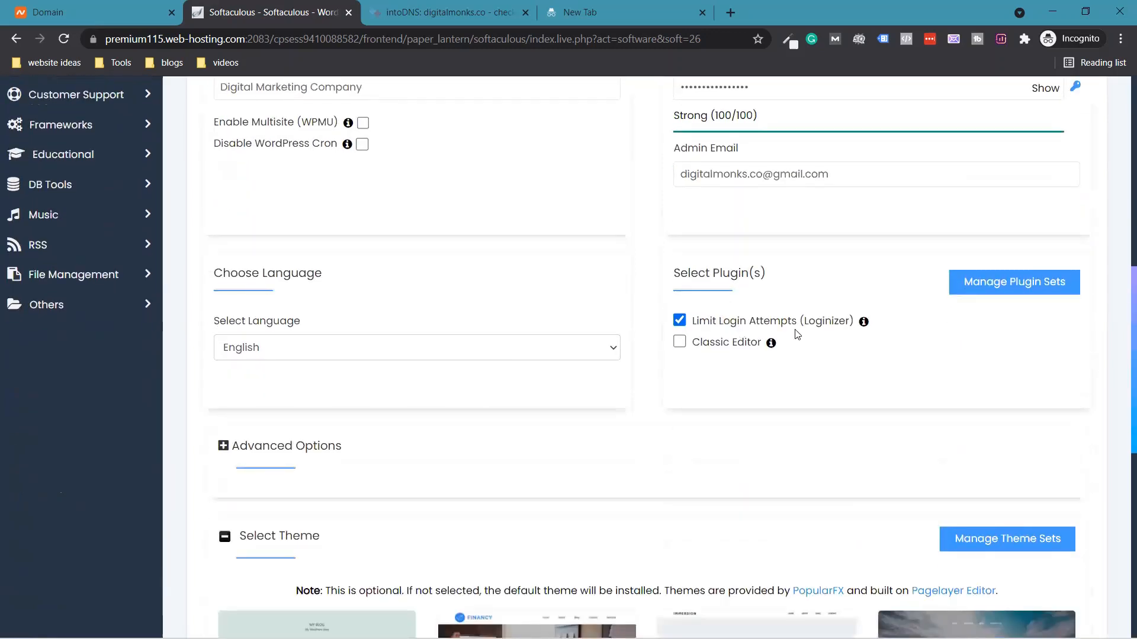
pyautogui.scroll(3, 757, 341)
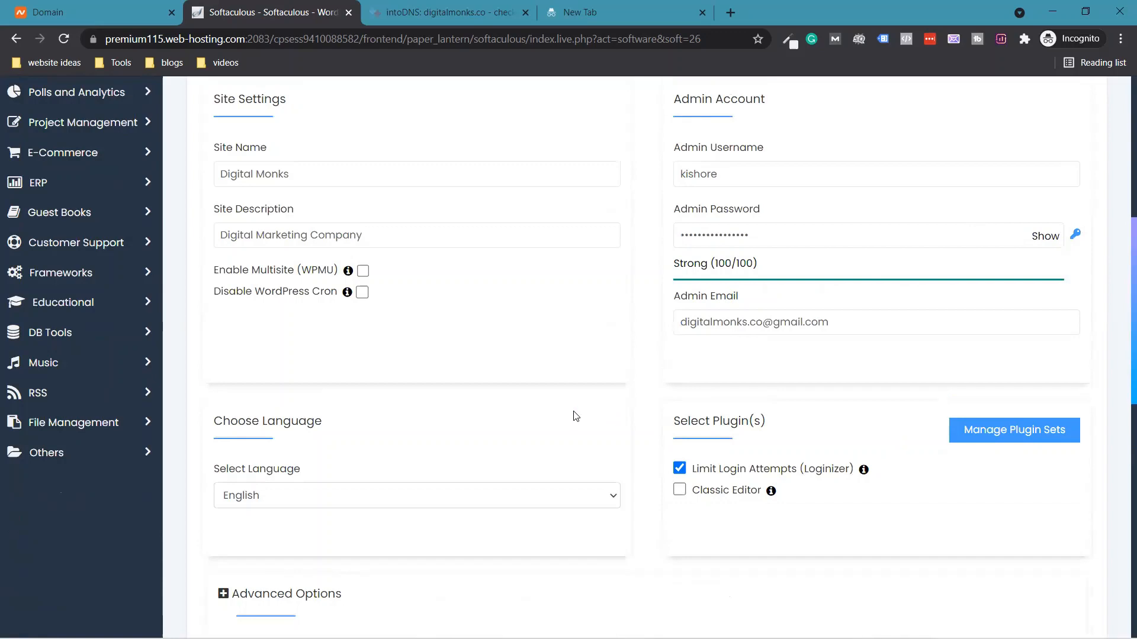
pyautogui.scroll(-1, 589, 375)
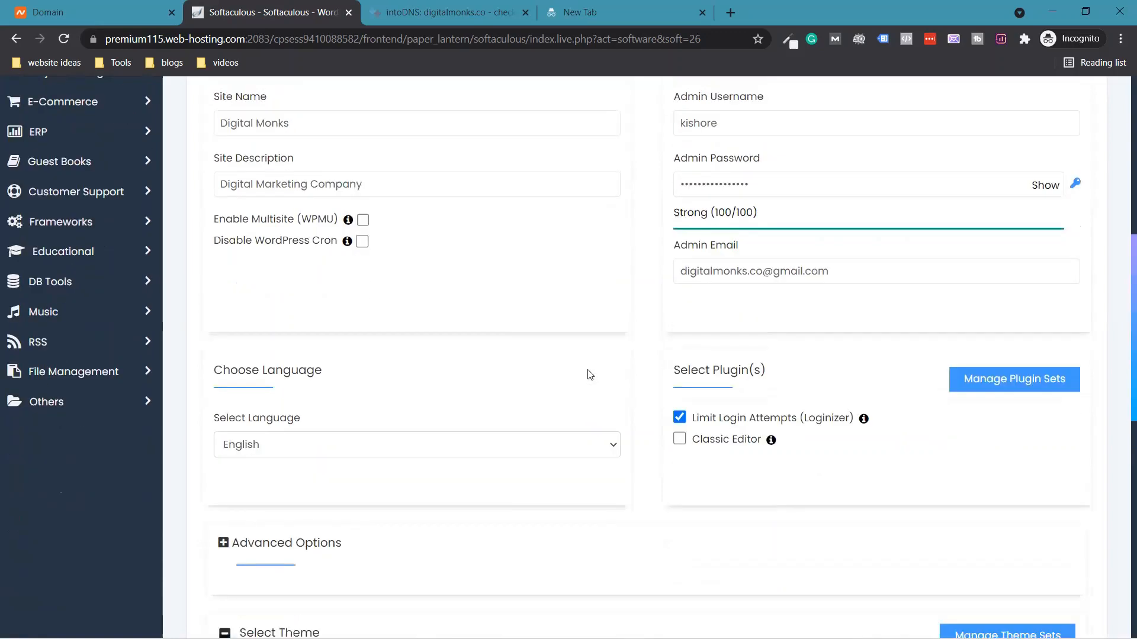
pyautogui.scroll(-10, 589, 375)
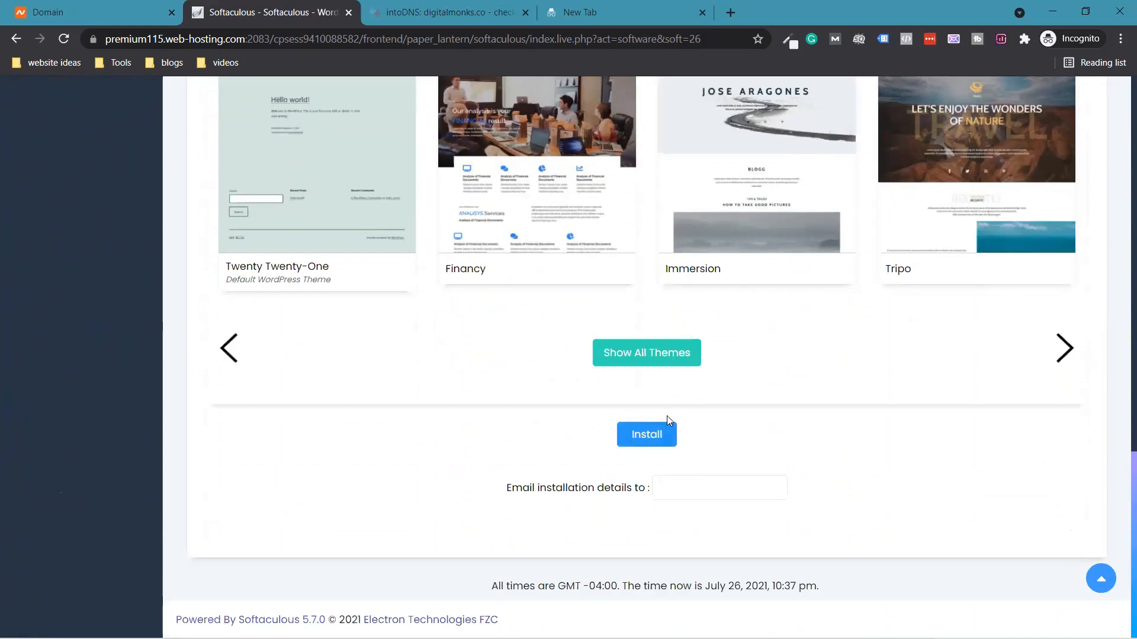
pyautogui.click(653, 434)
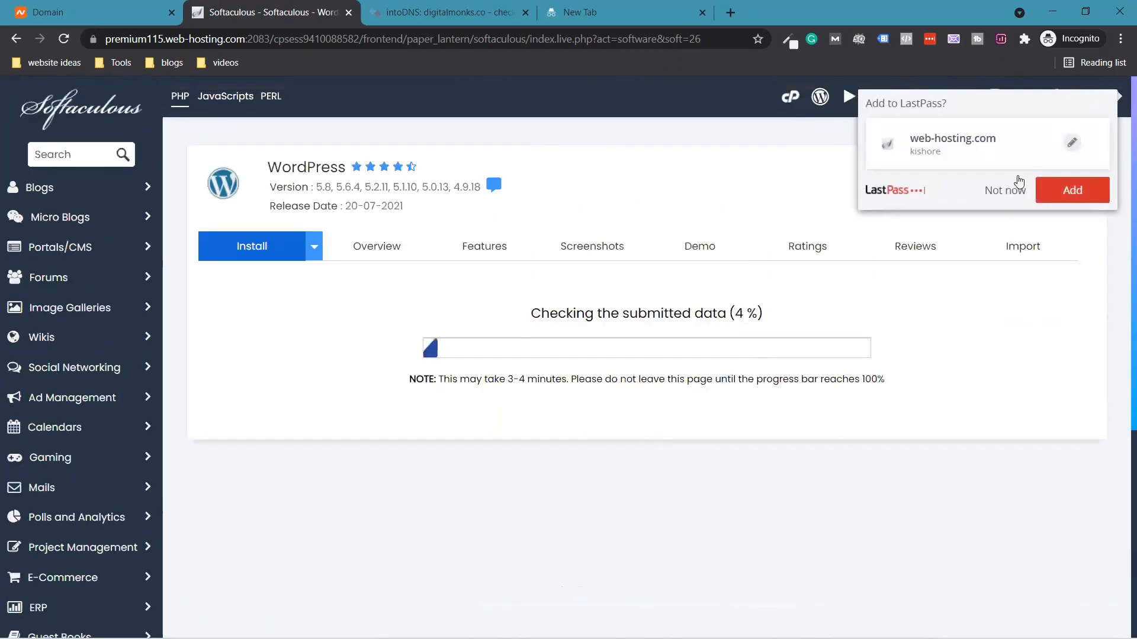
pyautogui.click(1005, 195)
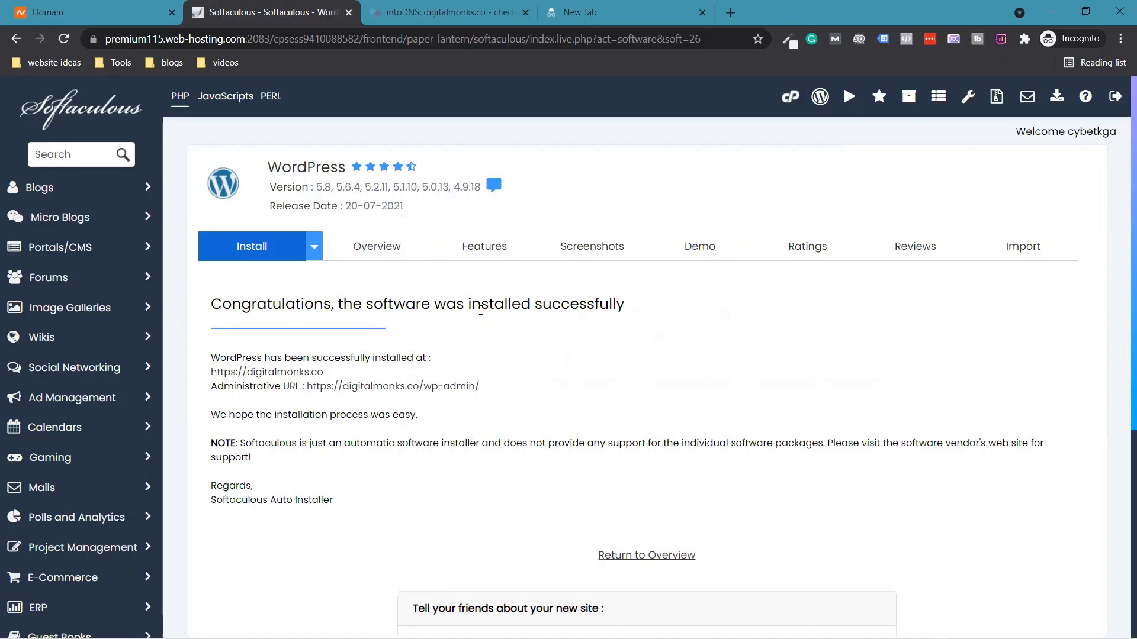
pyautogui.click(279, 372)
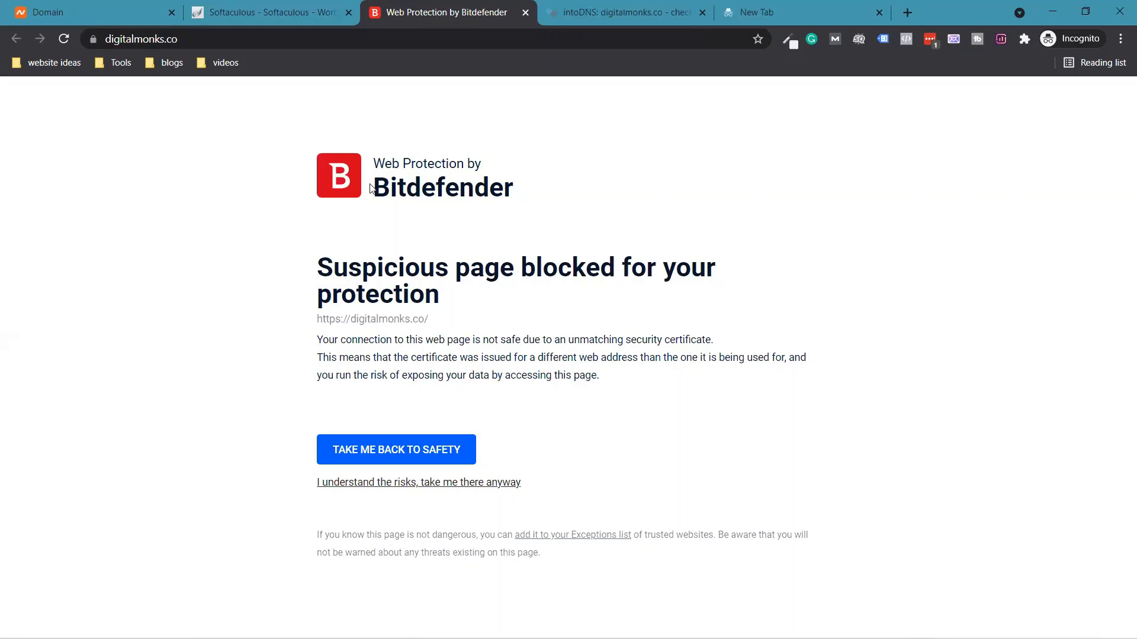
# - Bypass Bitdefender's block and confirm continuing to digitalmonks.co
pyautogui.click(434, 486)
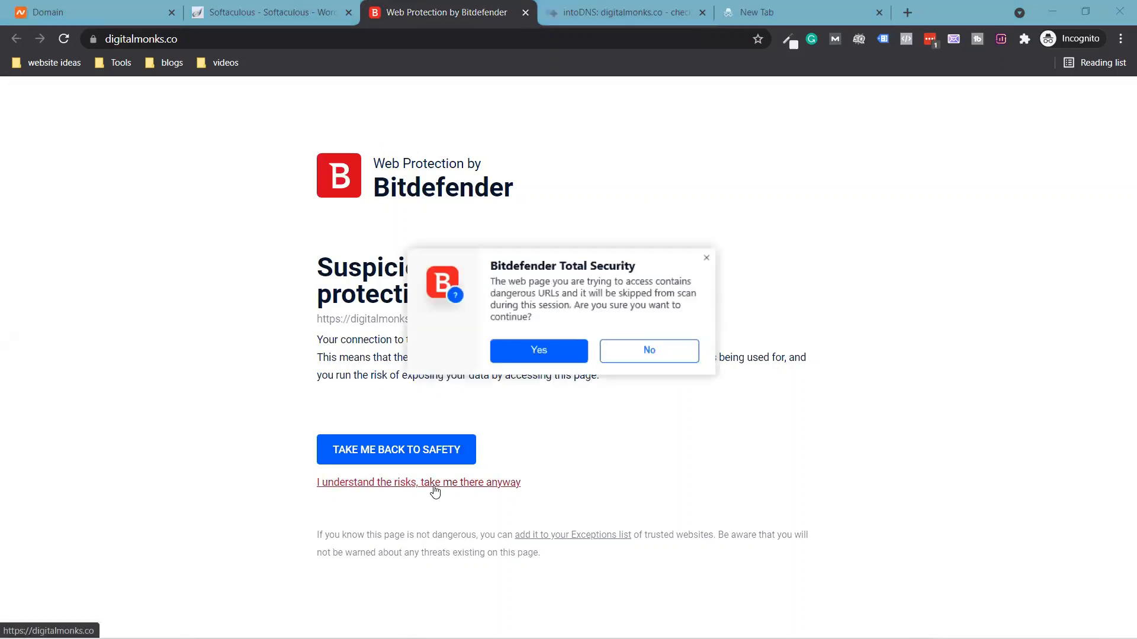
pyautogui.click(568, 354)
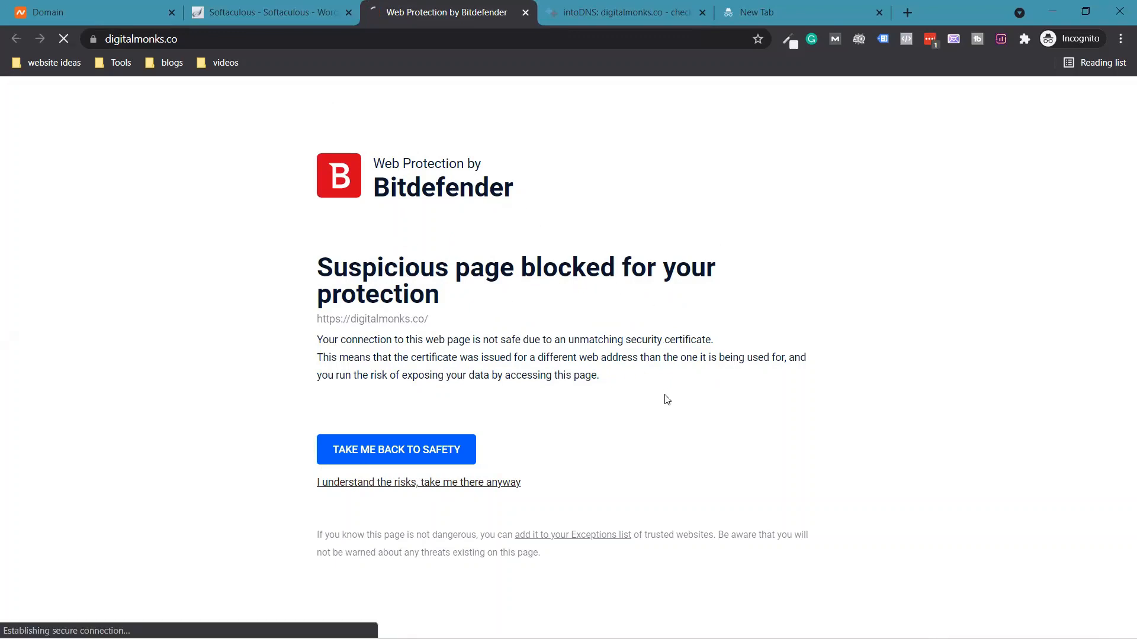